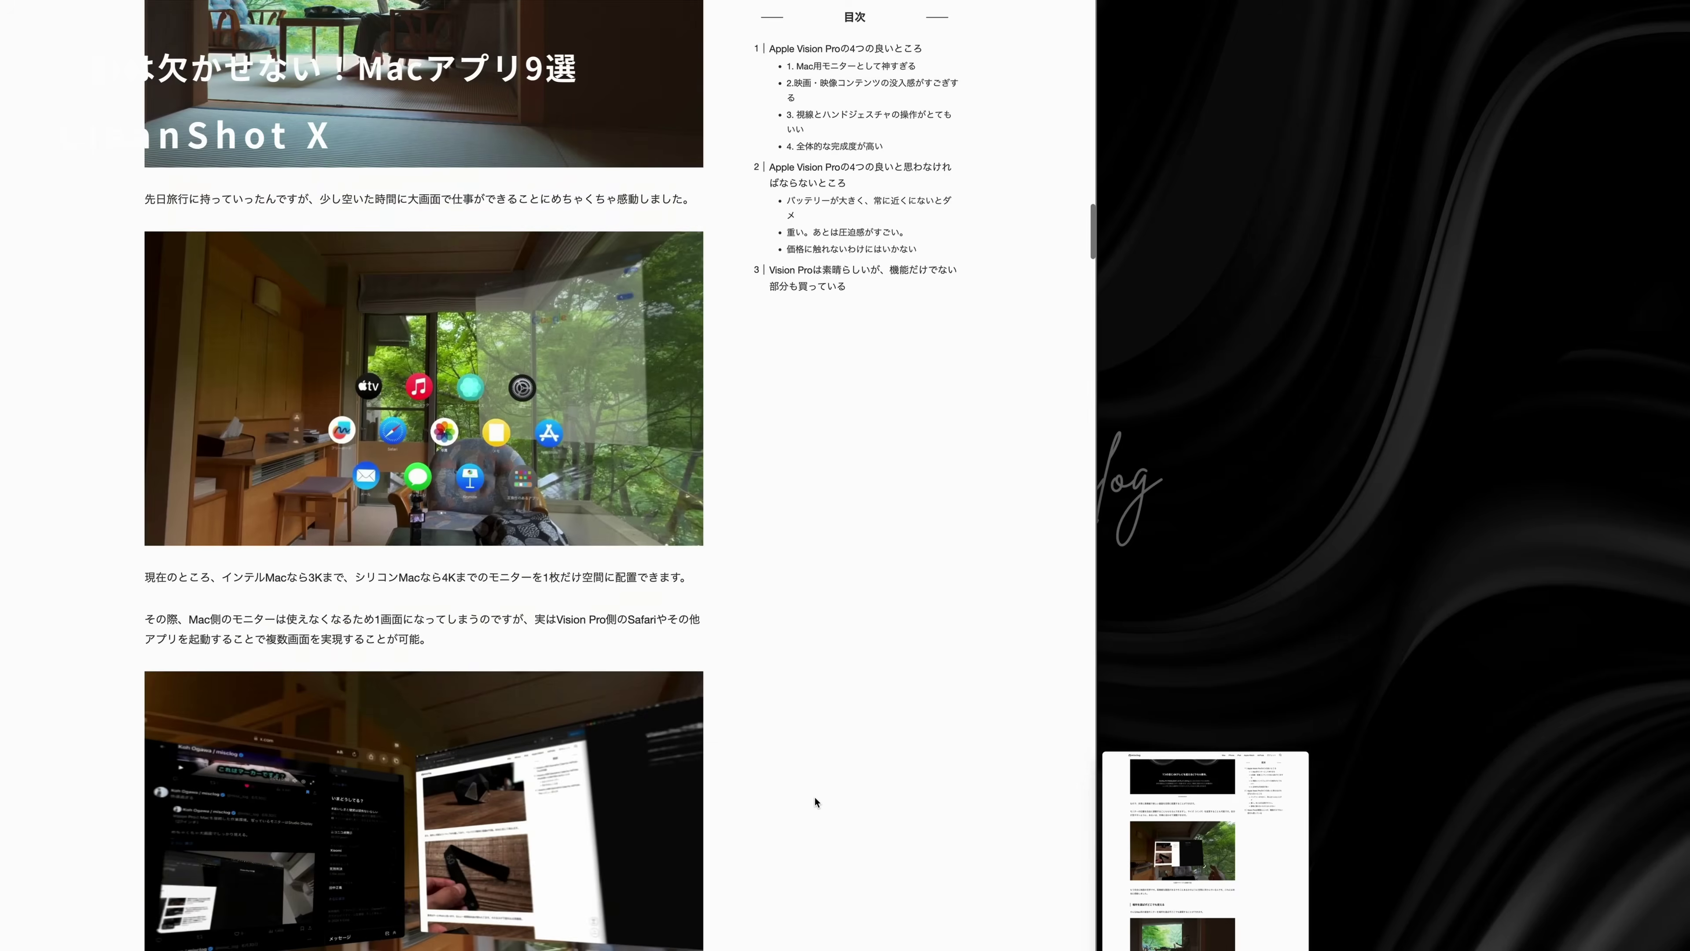
Step: Extend the scrolling capture down through the Vision Pro article past the section on Mac connectivity
scroll(816, 801, down, 10)
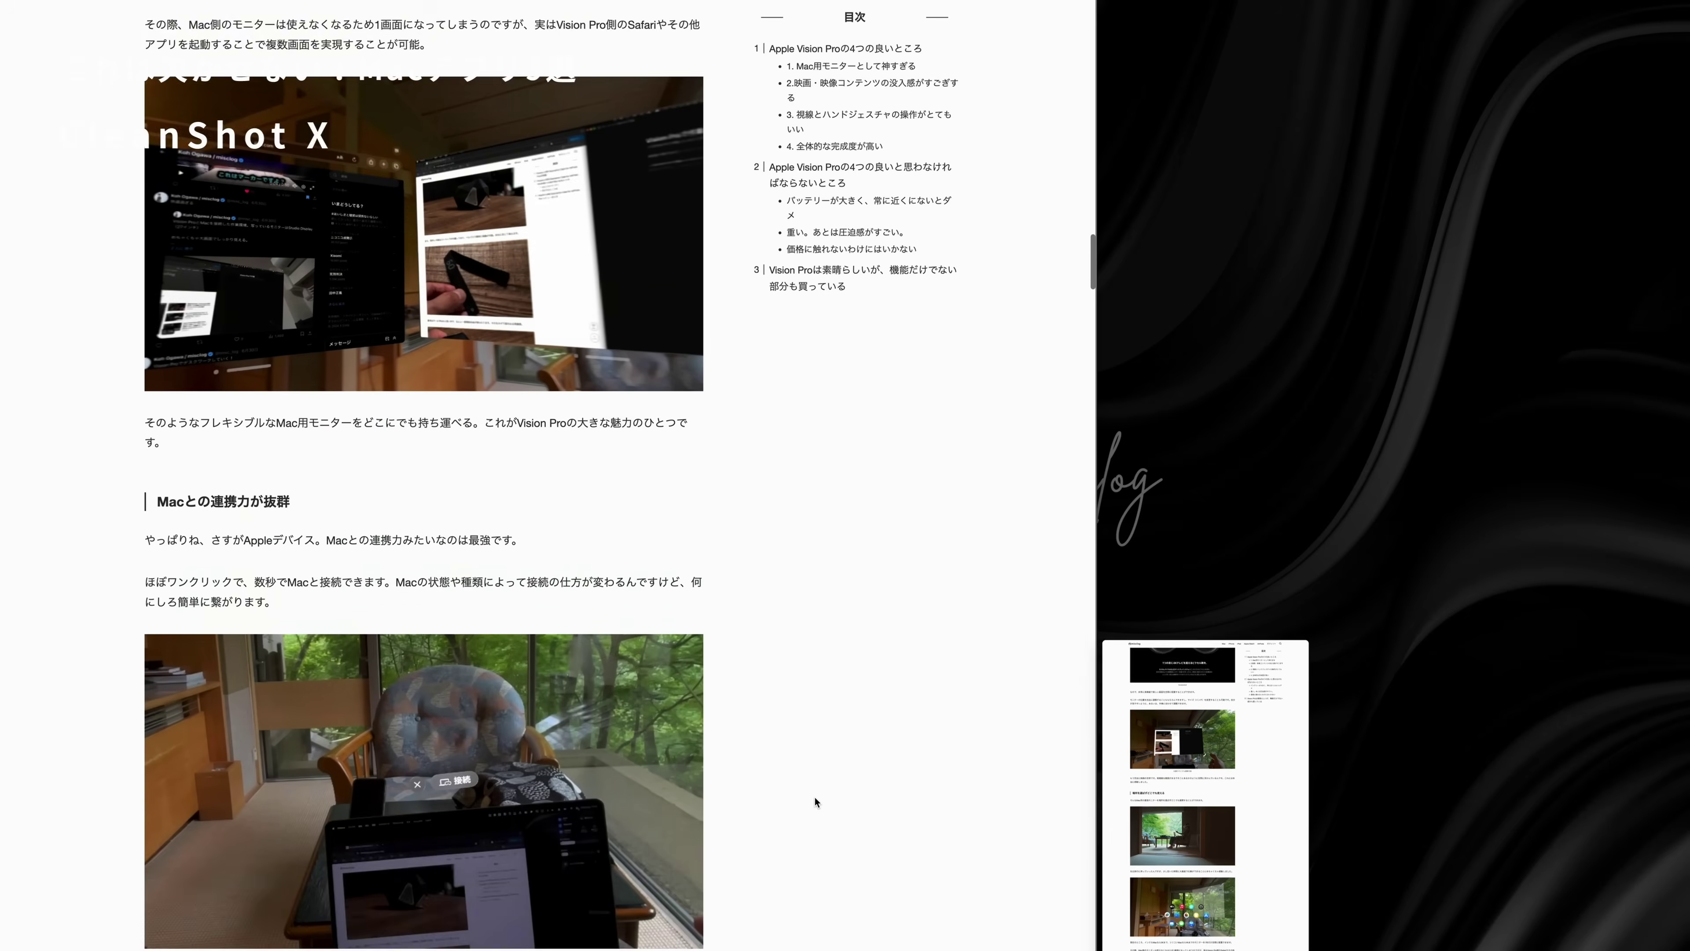
scroll(816, 801, down, 15)
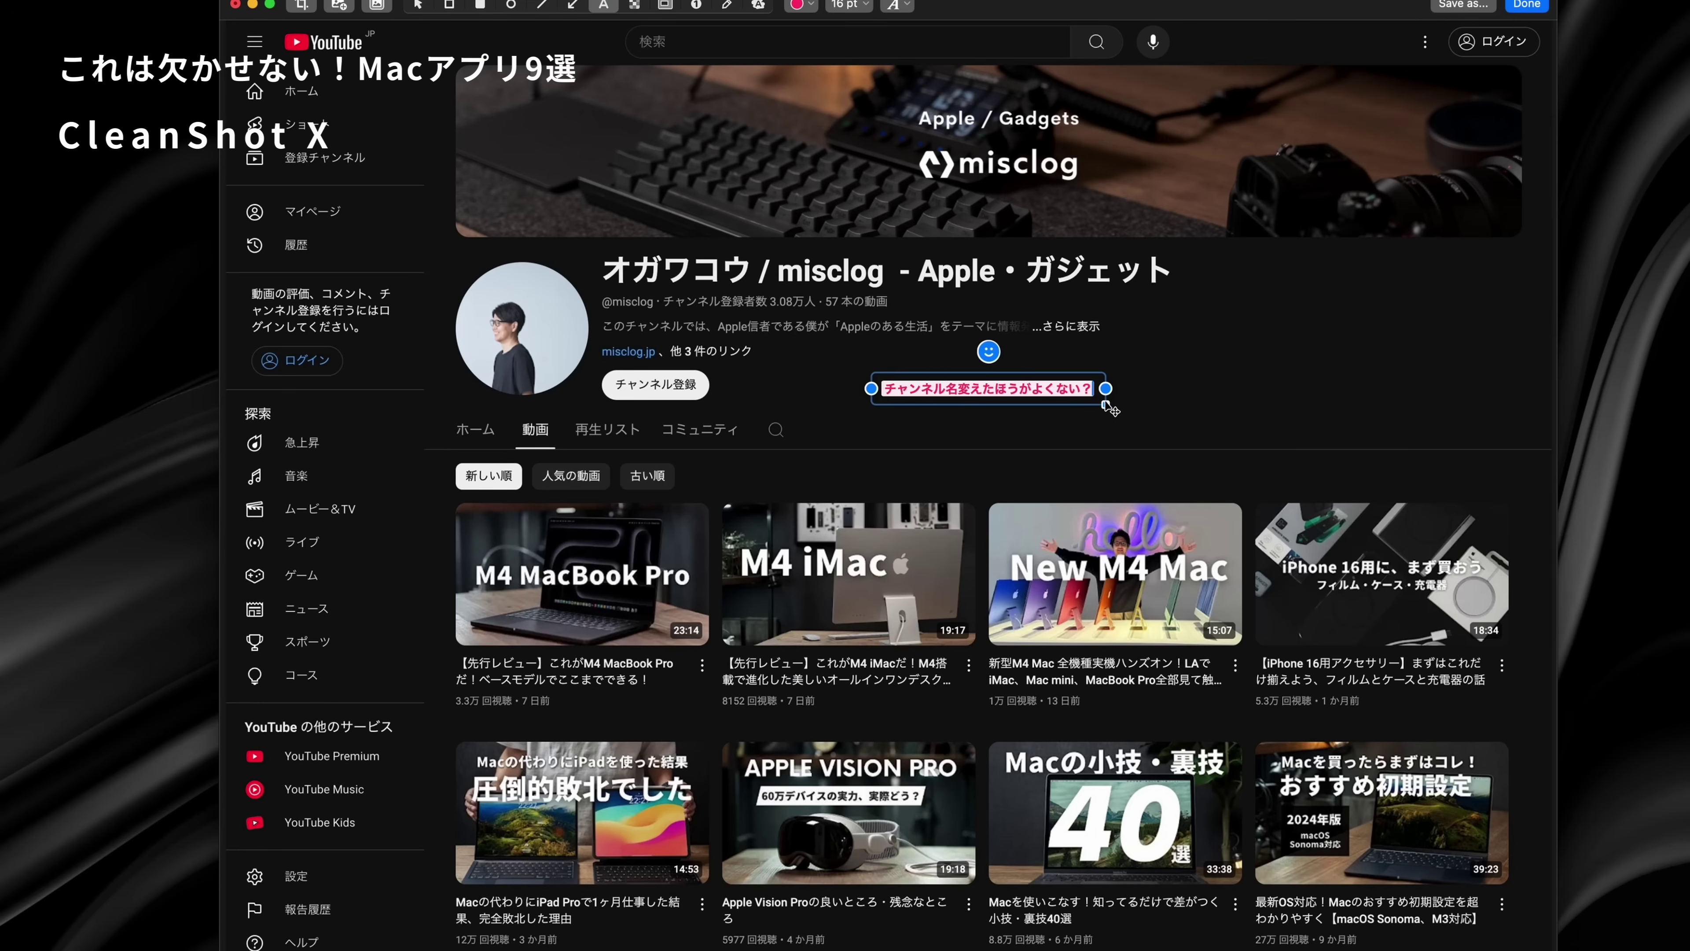
Step: Enlarge the text label チャンネル名変えたほうがよくない？ and draw an arrow from it to the channel title
drag(1106, 406, 1252, 421)
key(a)
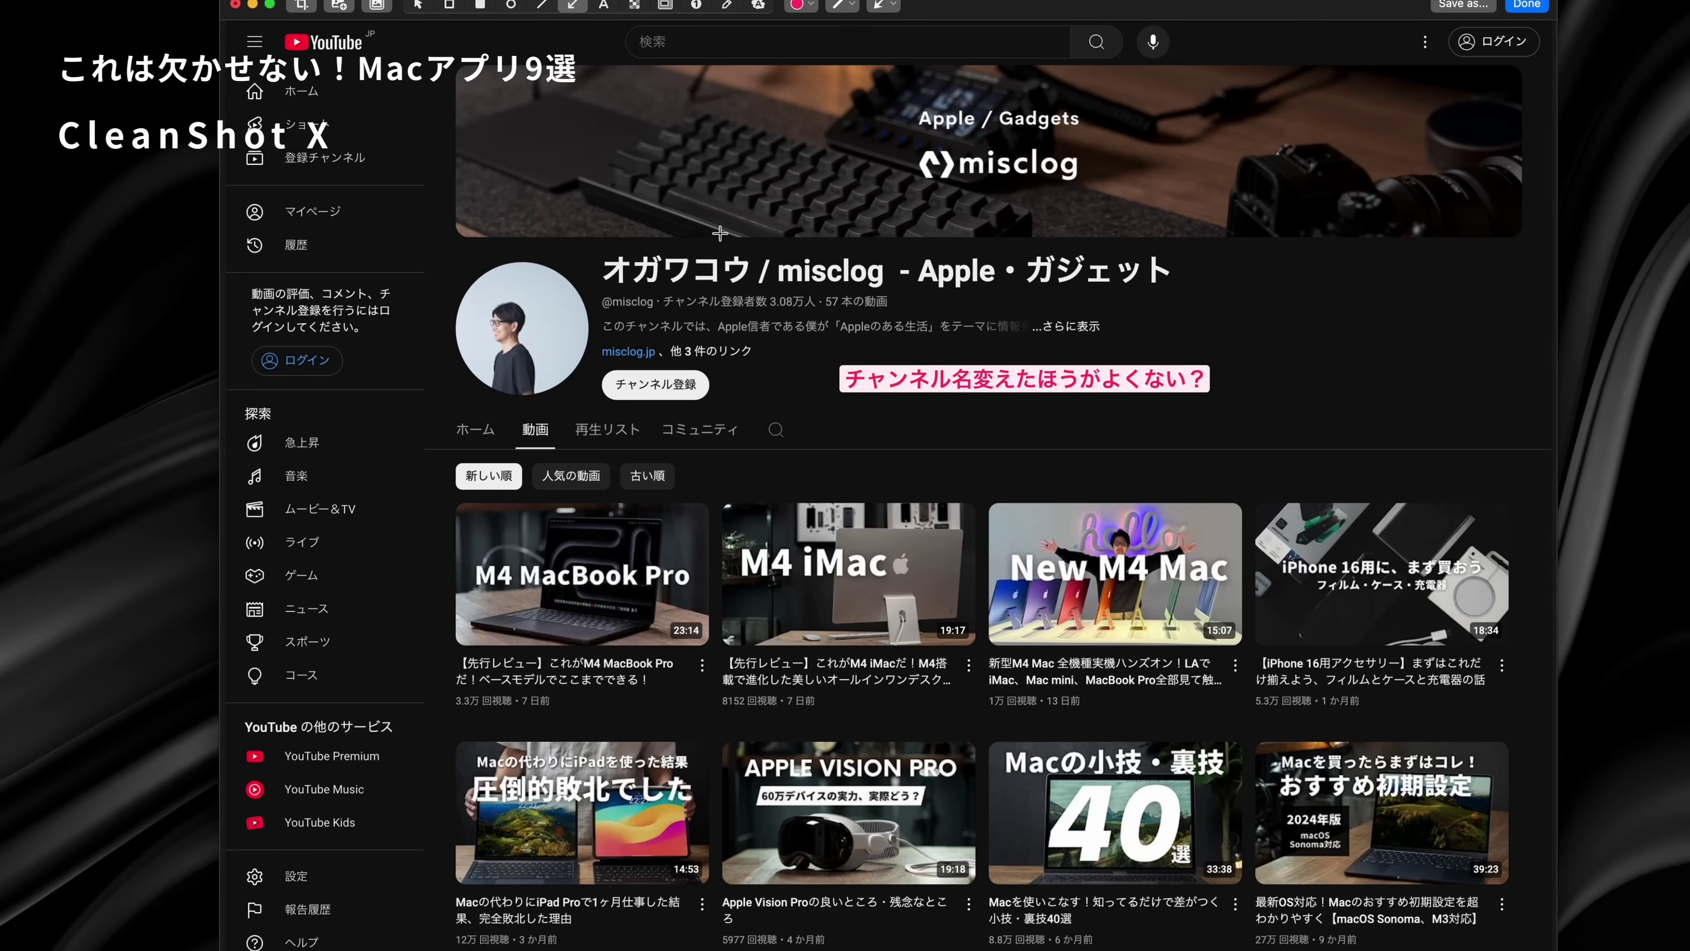
drag(728, 297, 835, 375)
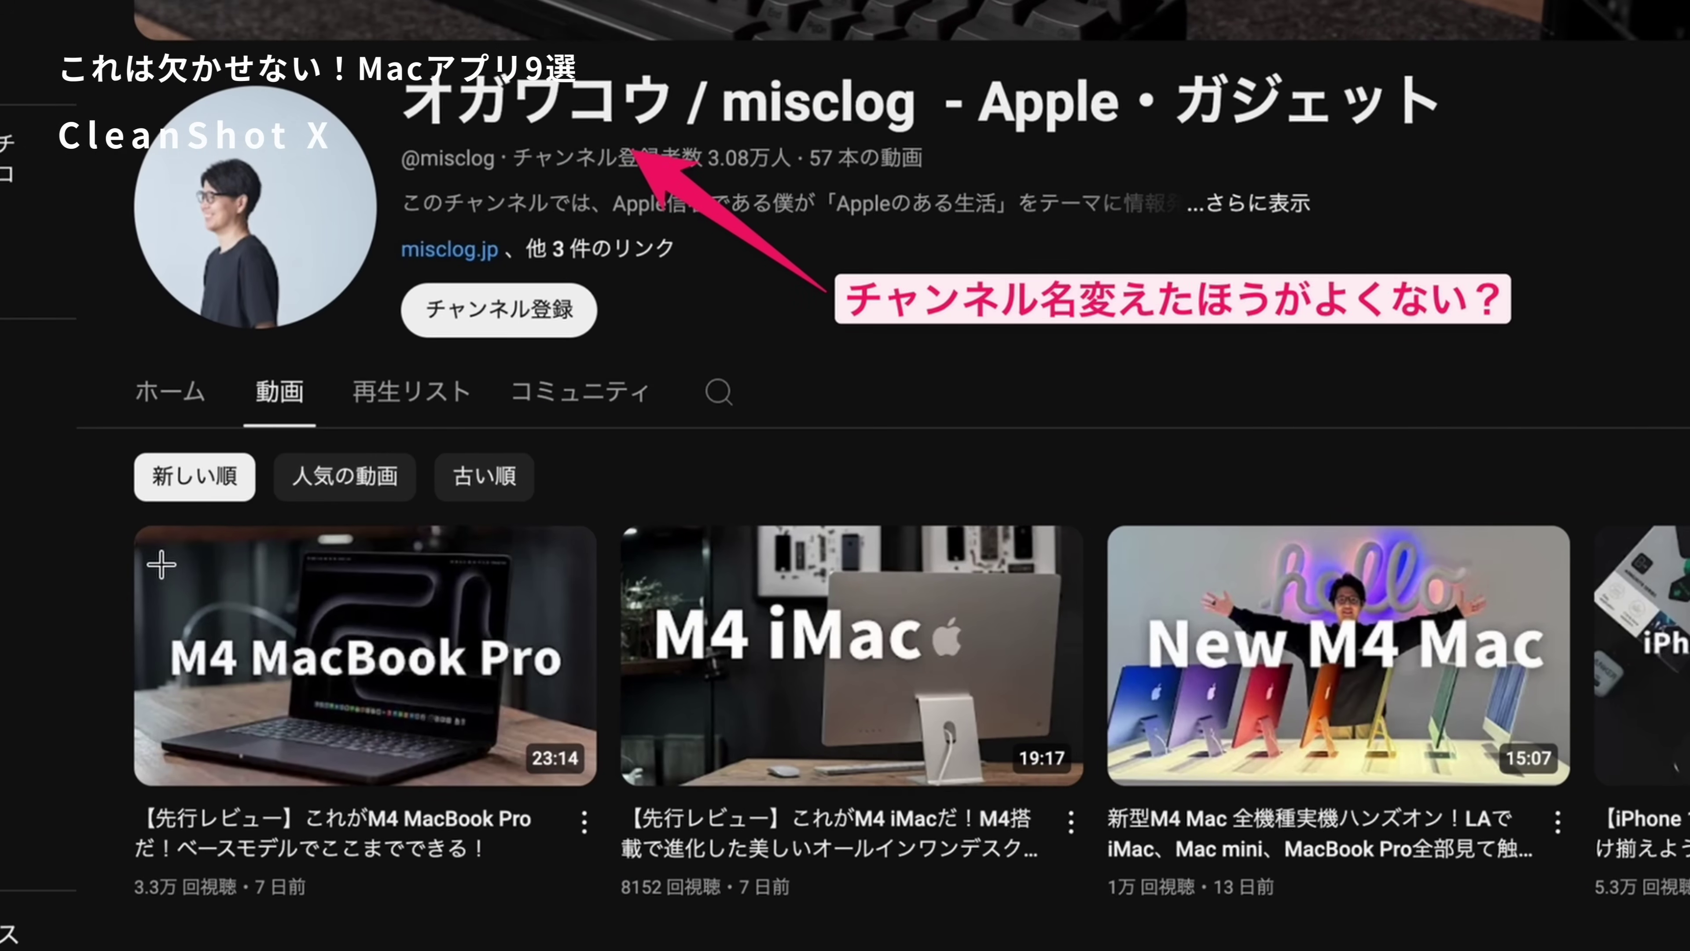
Step: Place counter markers 1 to 4 on the four video thumbnails in the first row
click(161, 564)
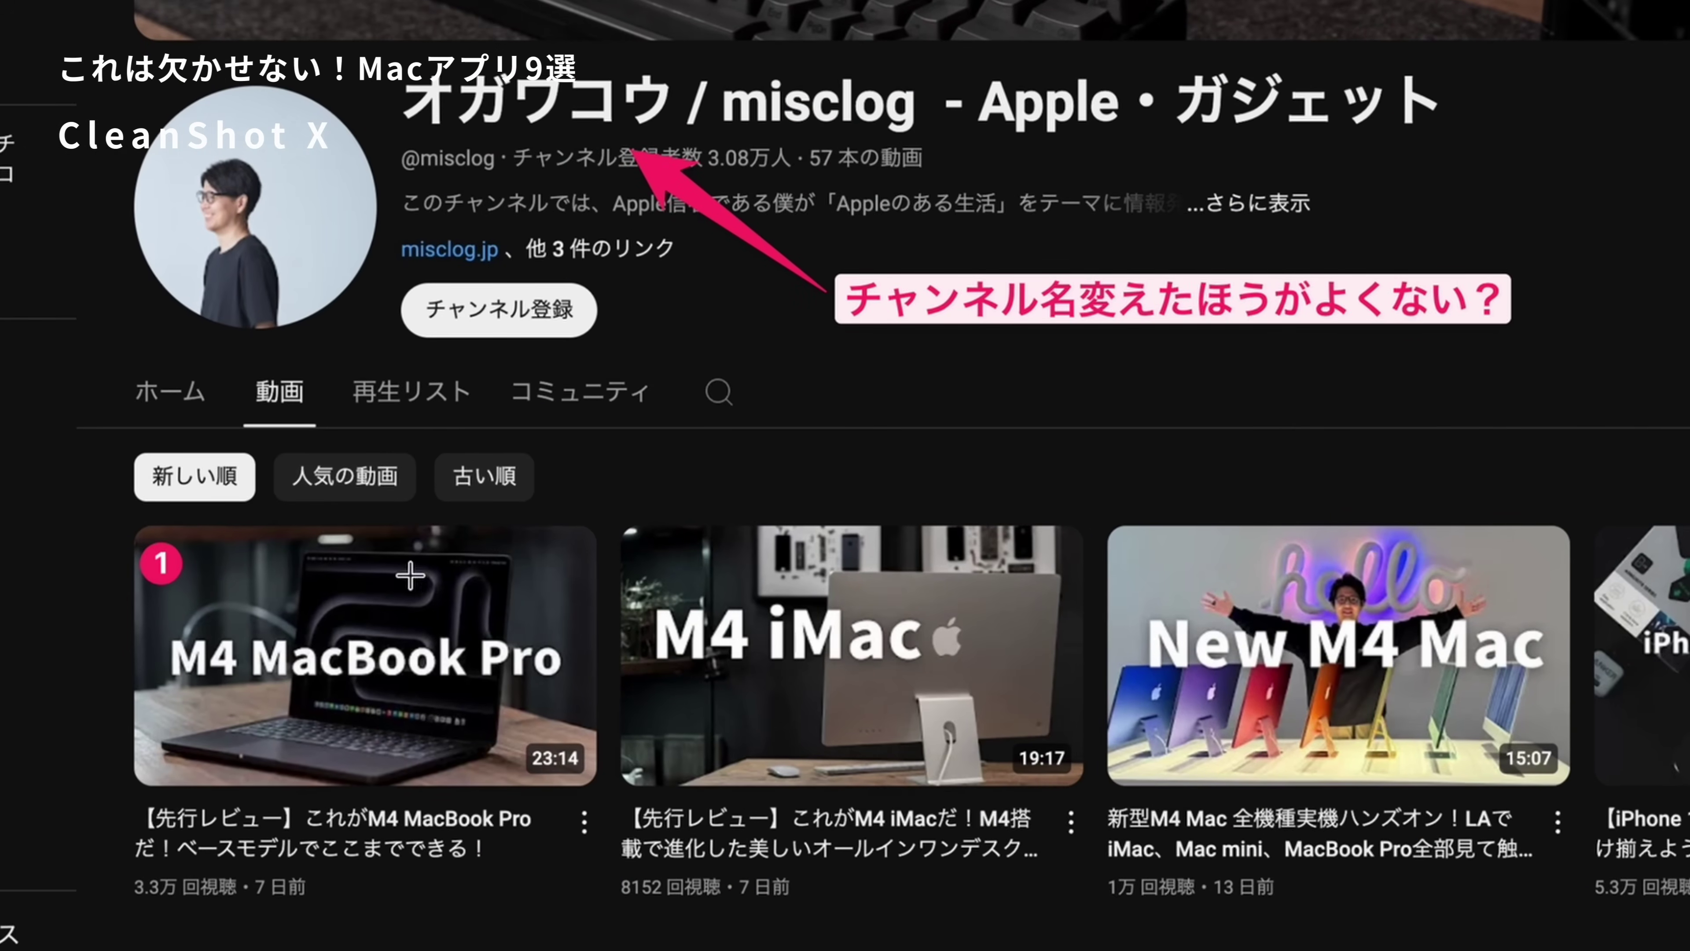
click(657, 557)
click(1135, 566)
click(1633, 566)
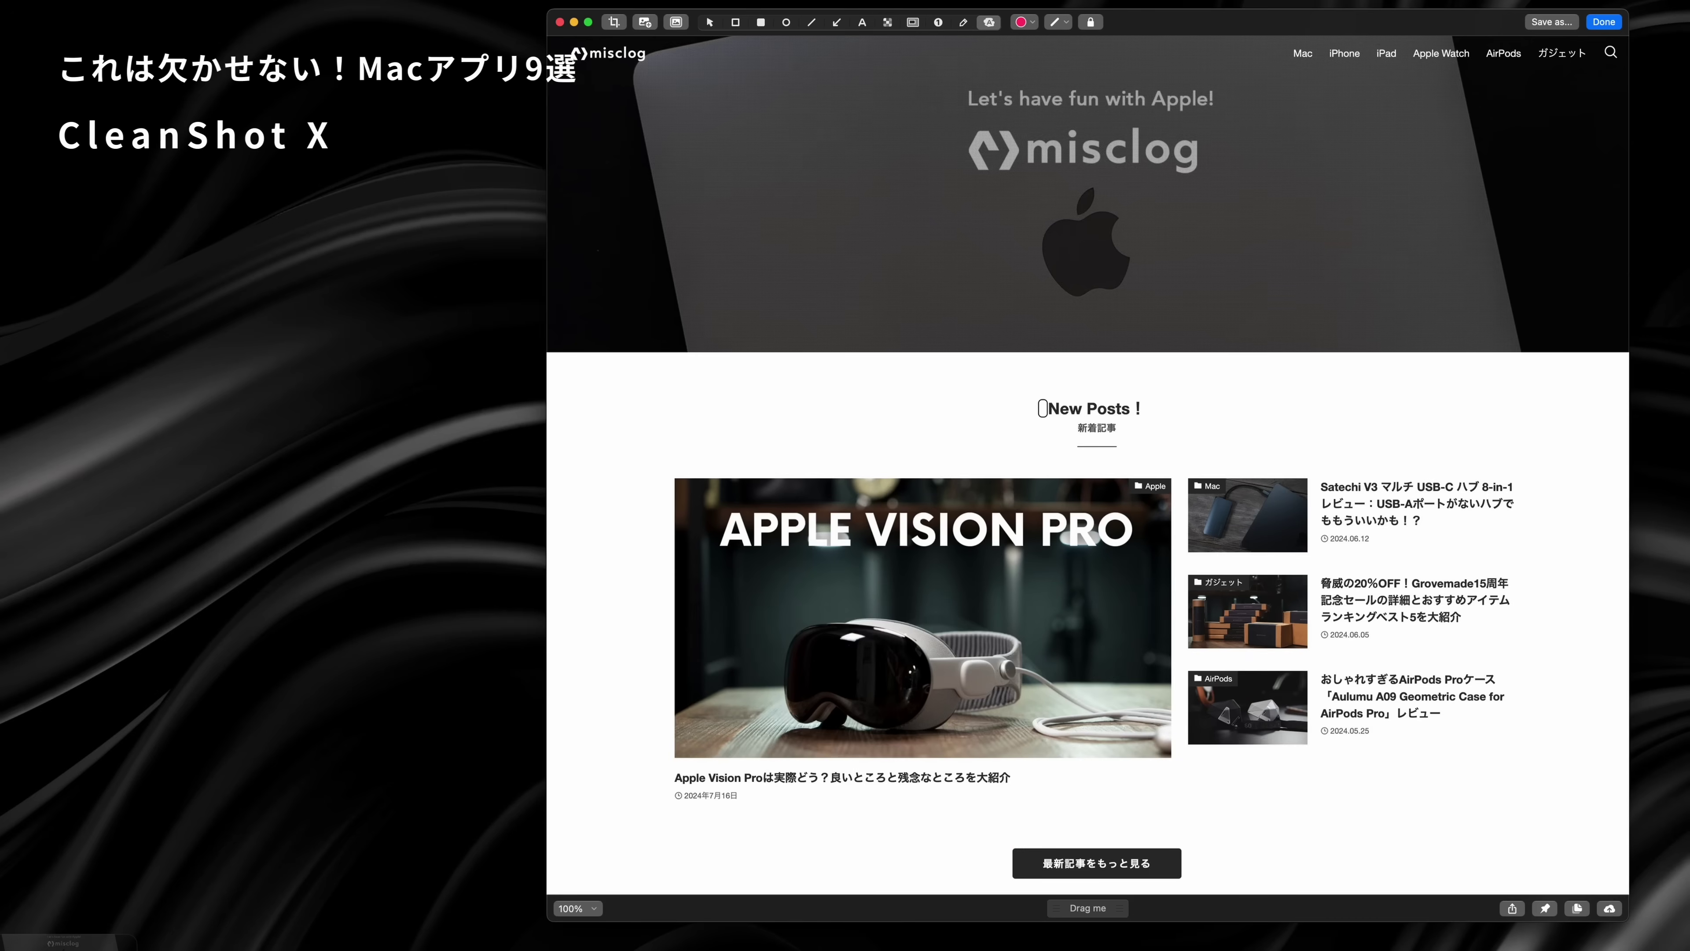
Step: Highlight the New Posts heading, the APPLE VISION PRO title and the article caption, and hand the annotated image over to the Slack chat
drag(1042, 408, 1153, 405)
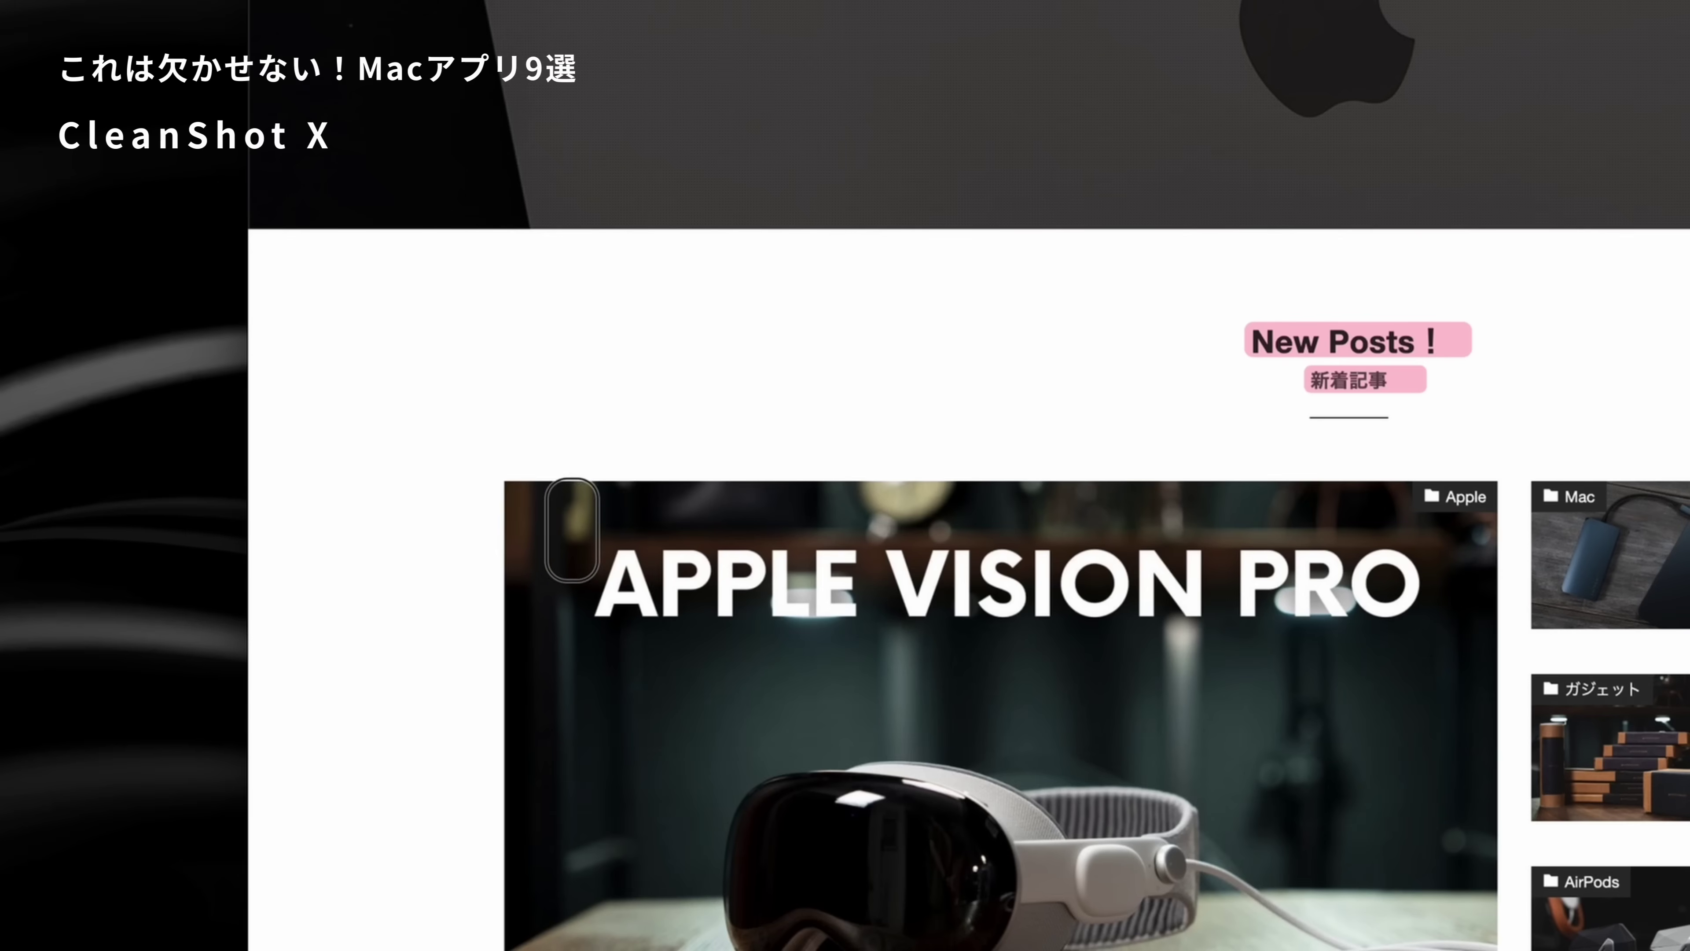
drag(574, 584, 1397, 584)
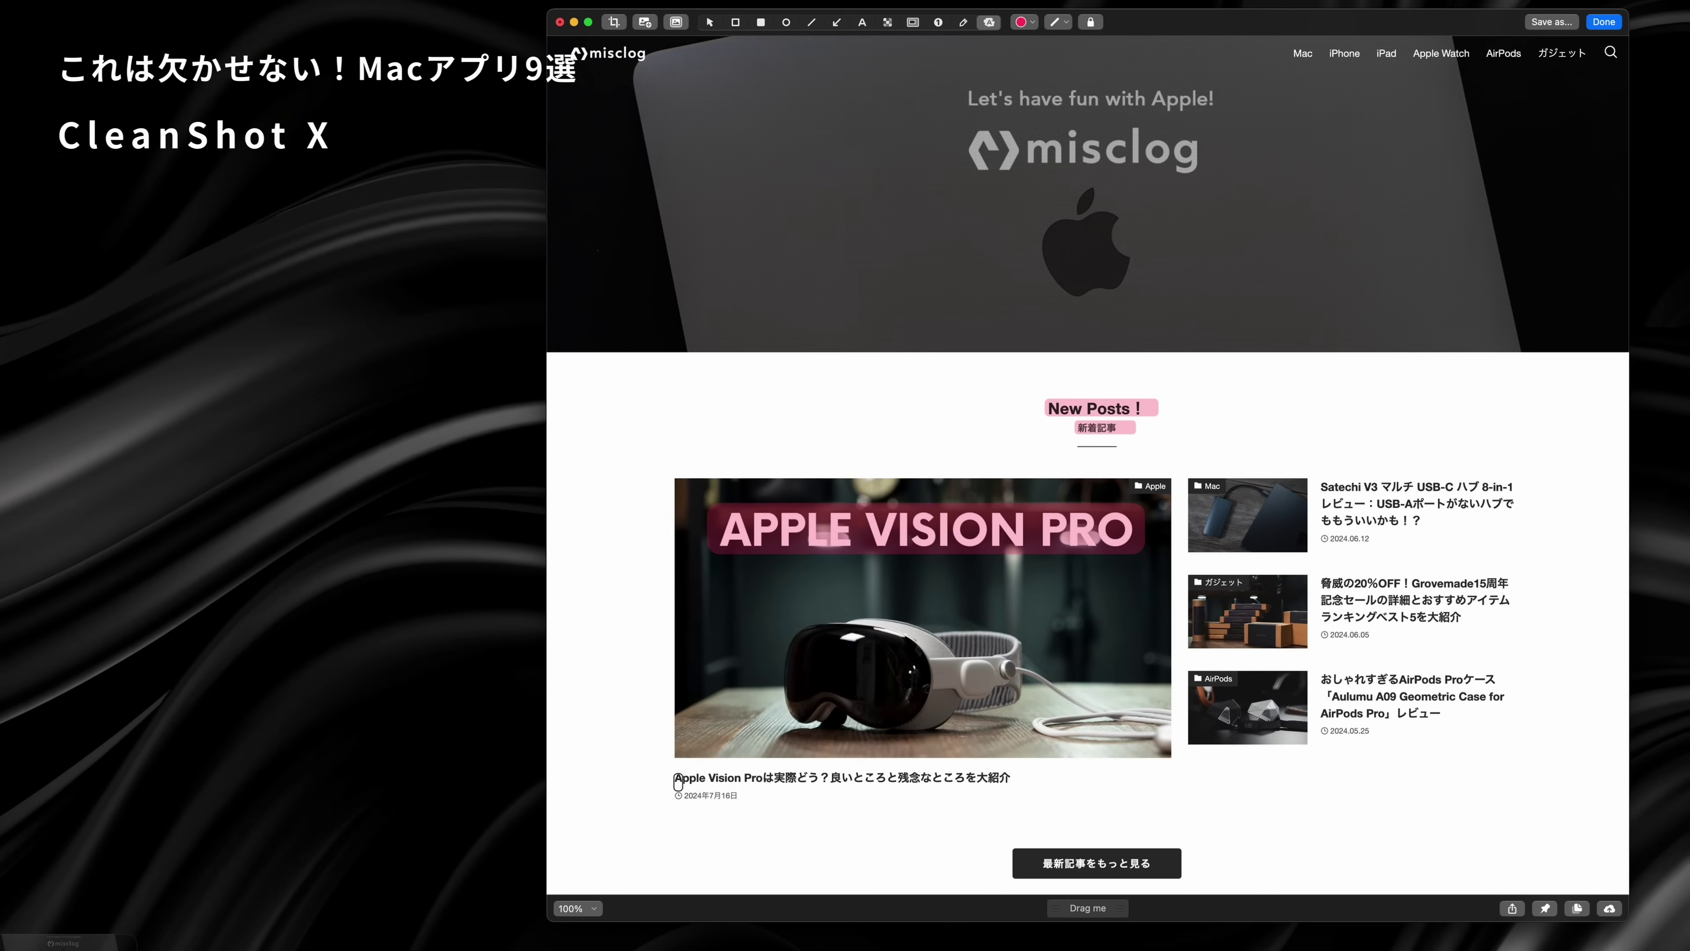
drag(676, 780, 989, 779)
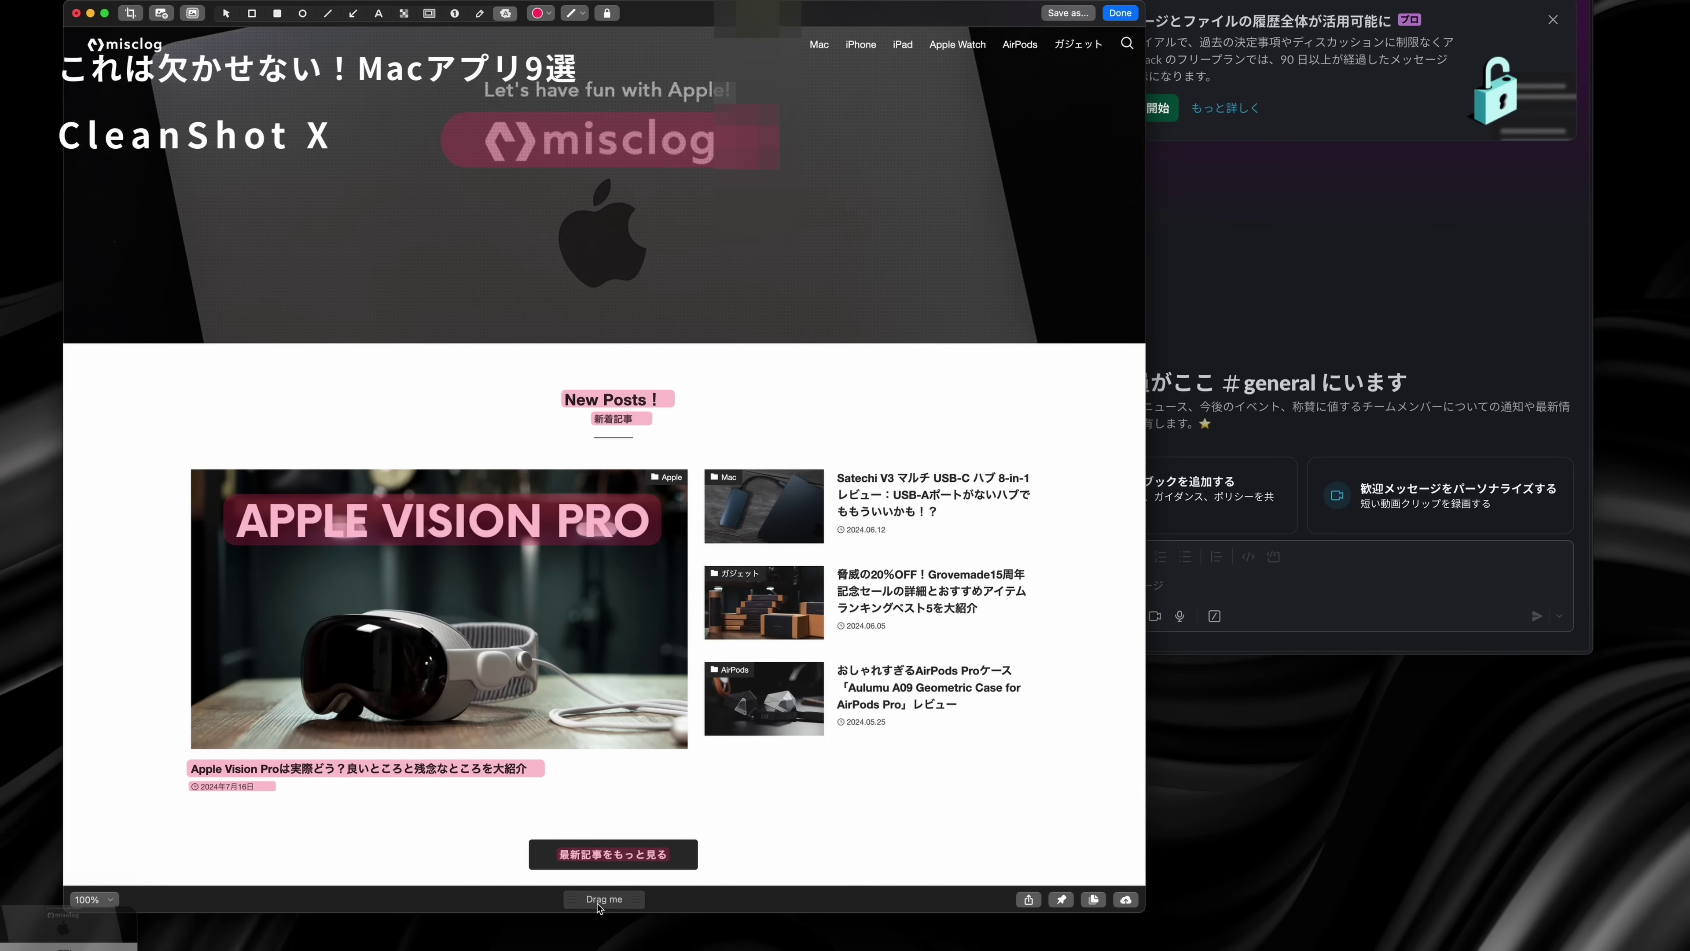
drag(897, 671, 1162, 588)
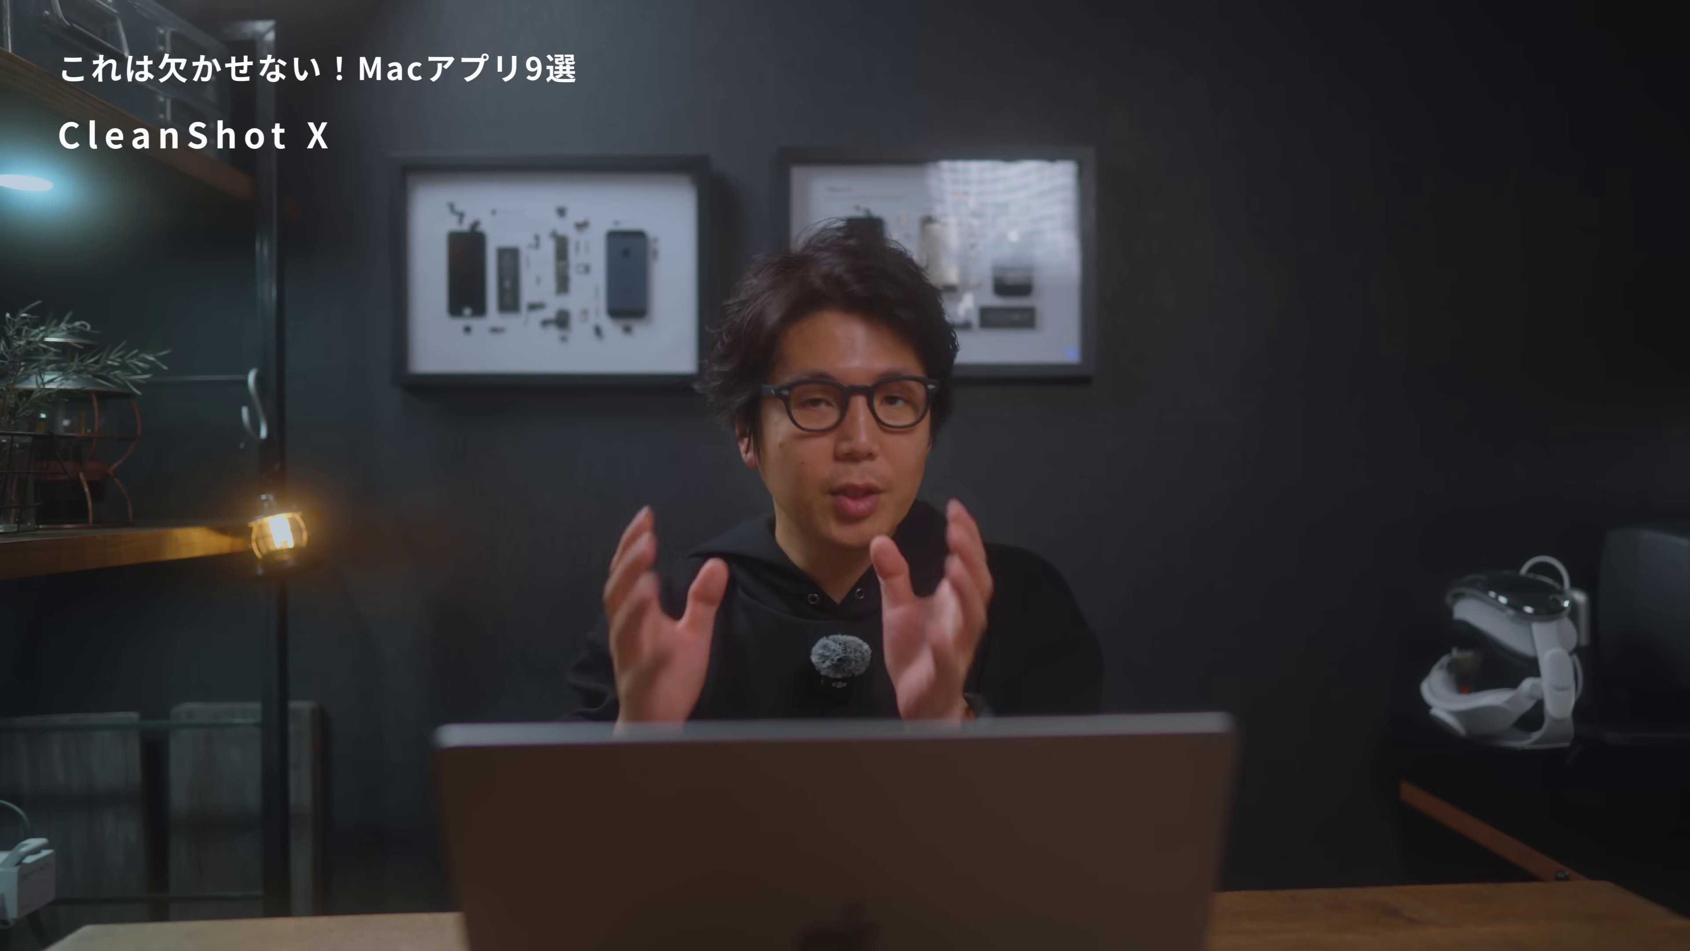
Step: Pixelate the part of the channel title after the slash and frame the misclog.jp link with a rectangle
drag(774, 266, 1218, 336)
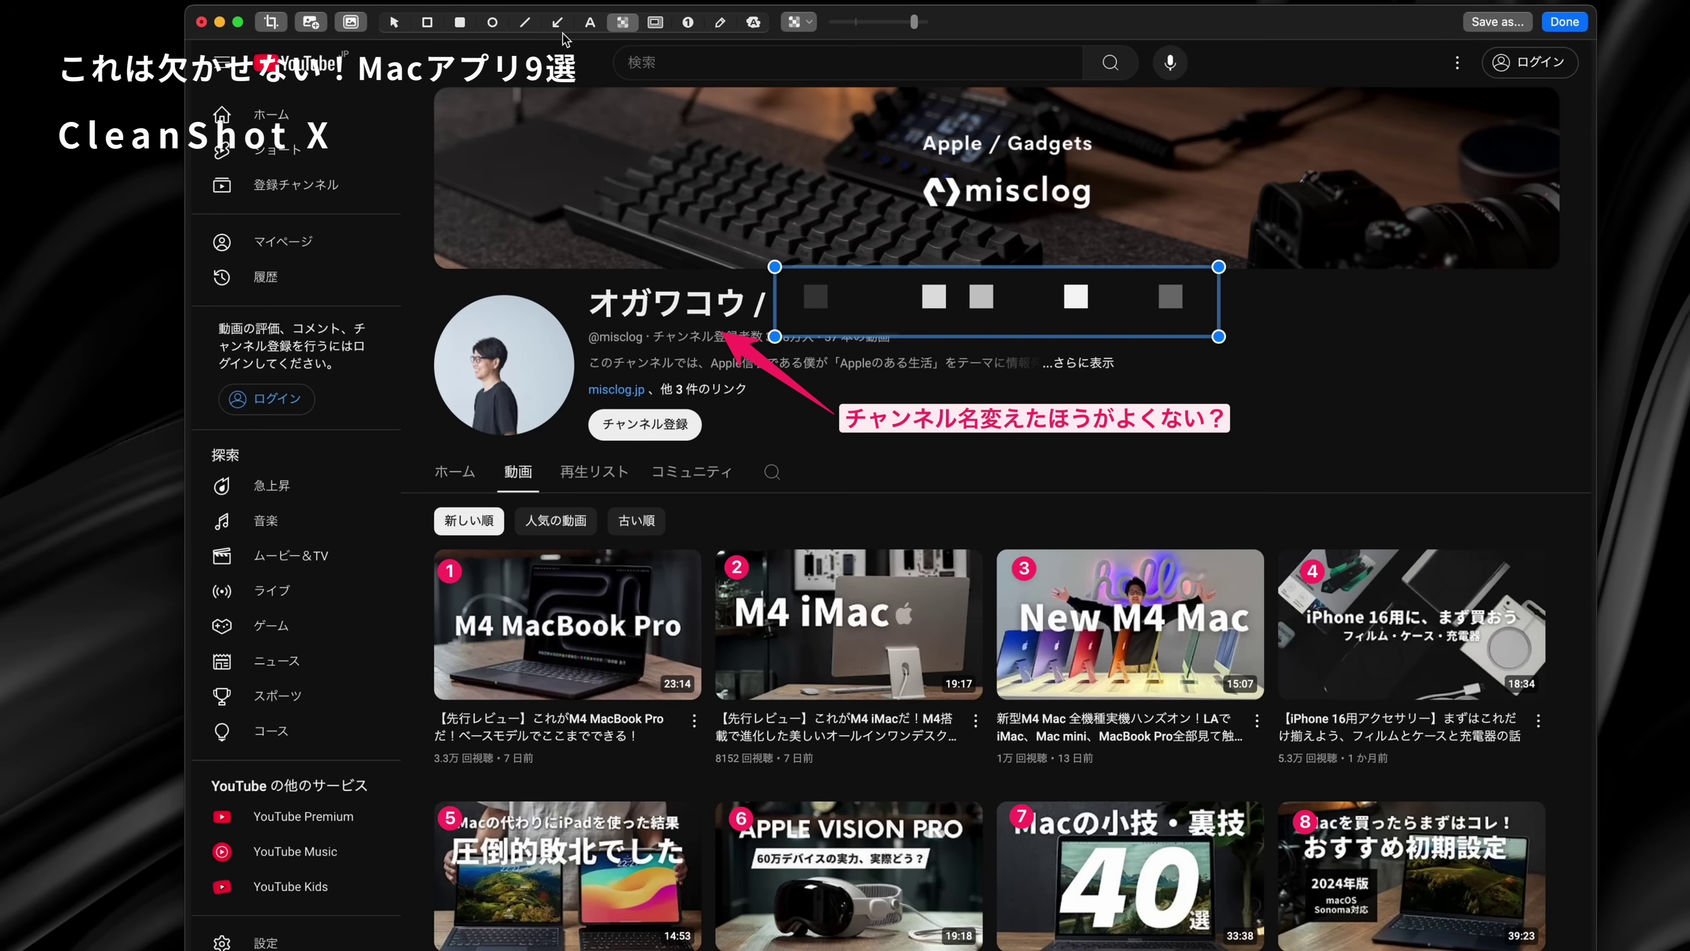
click(427, 24)
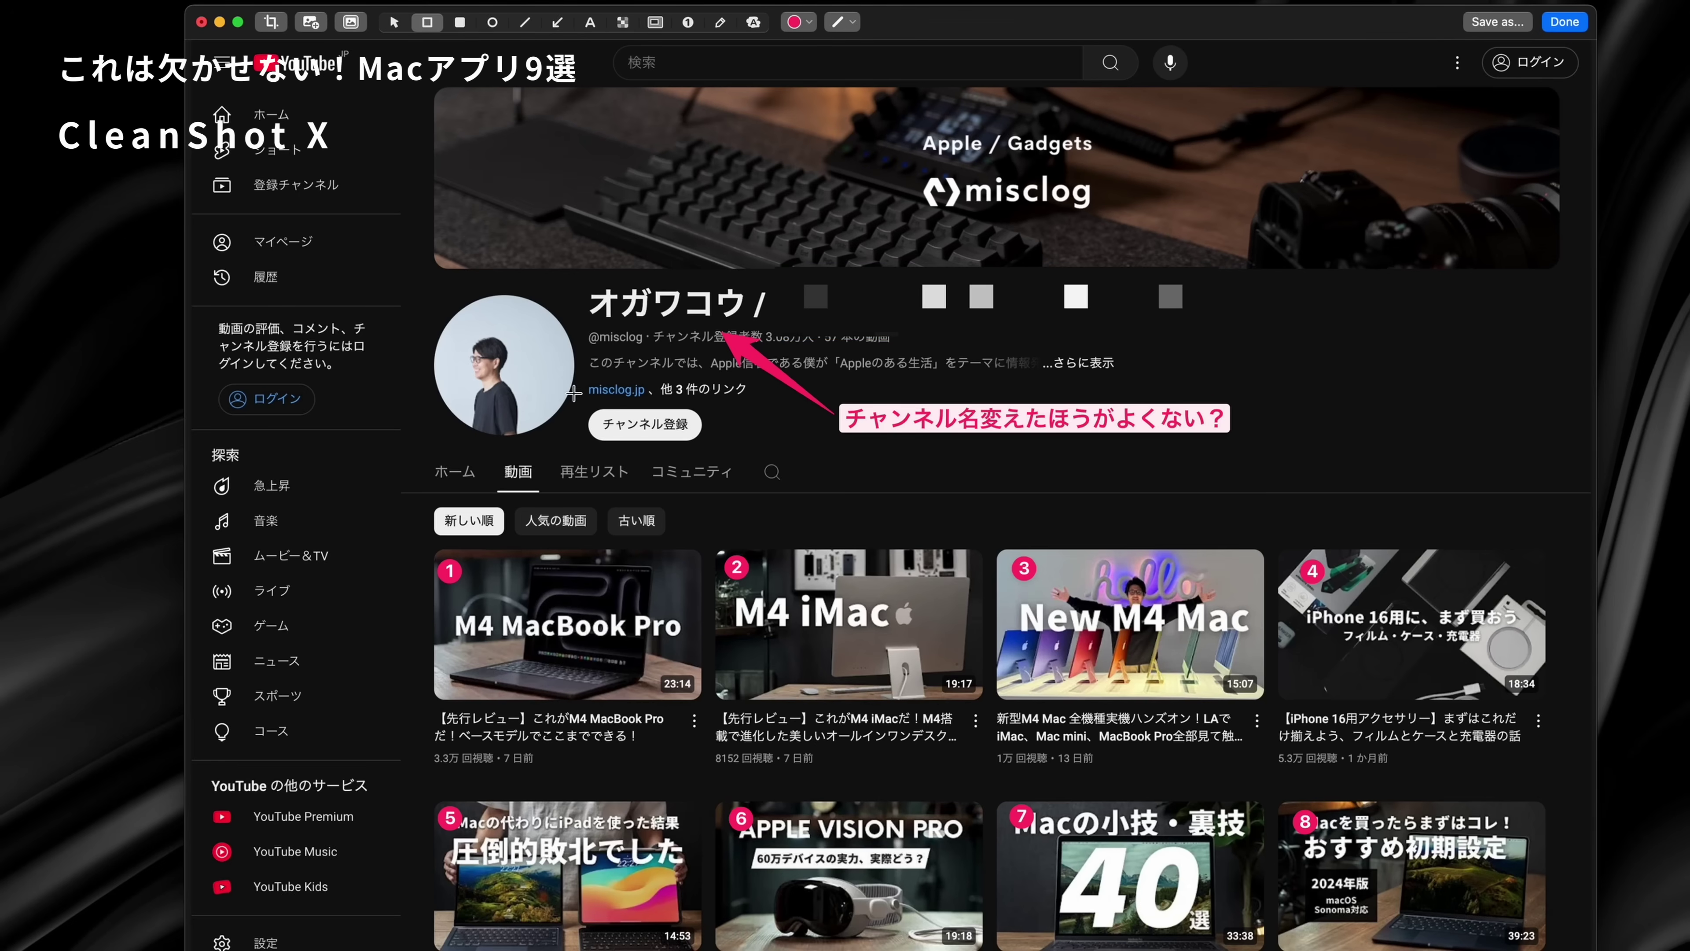
drag(578, 376, 655, 404)
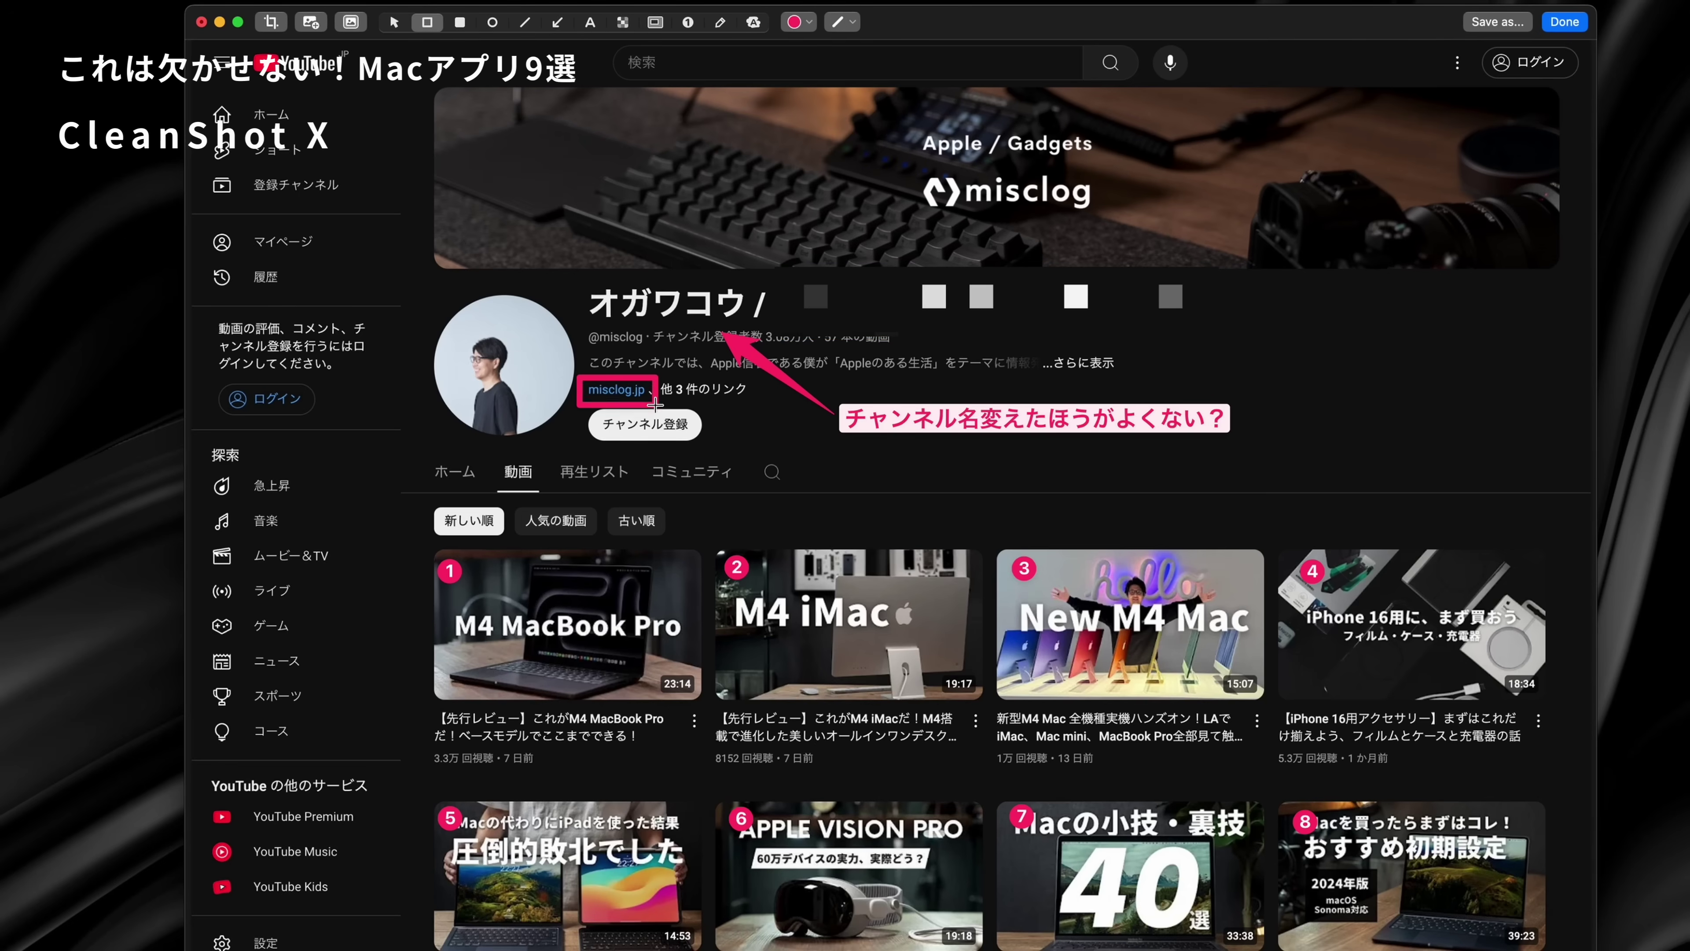
Step: Add an arrow pointing at the framed misclog.jp link and put the text 修正 beside its tail
click(559, 22)
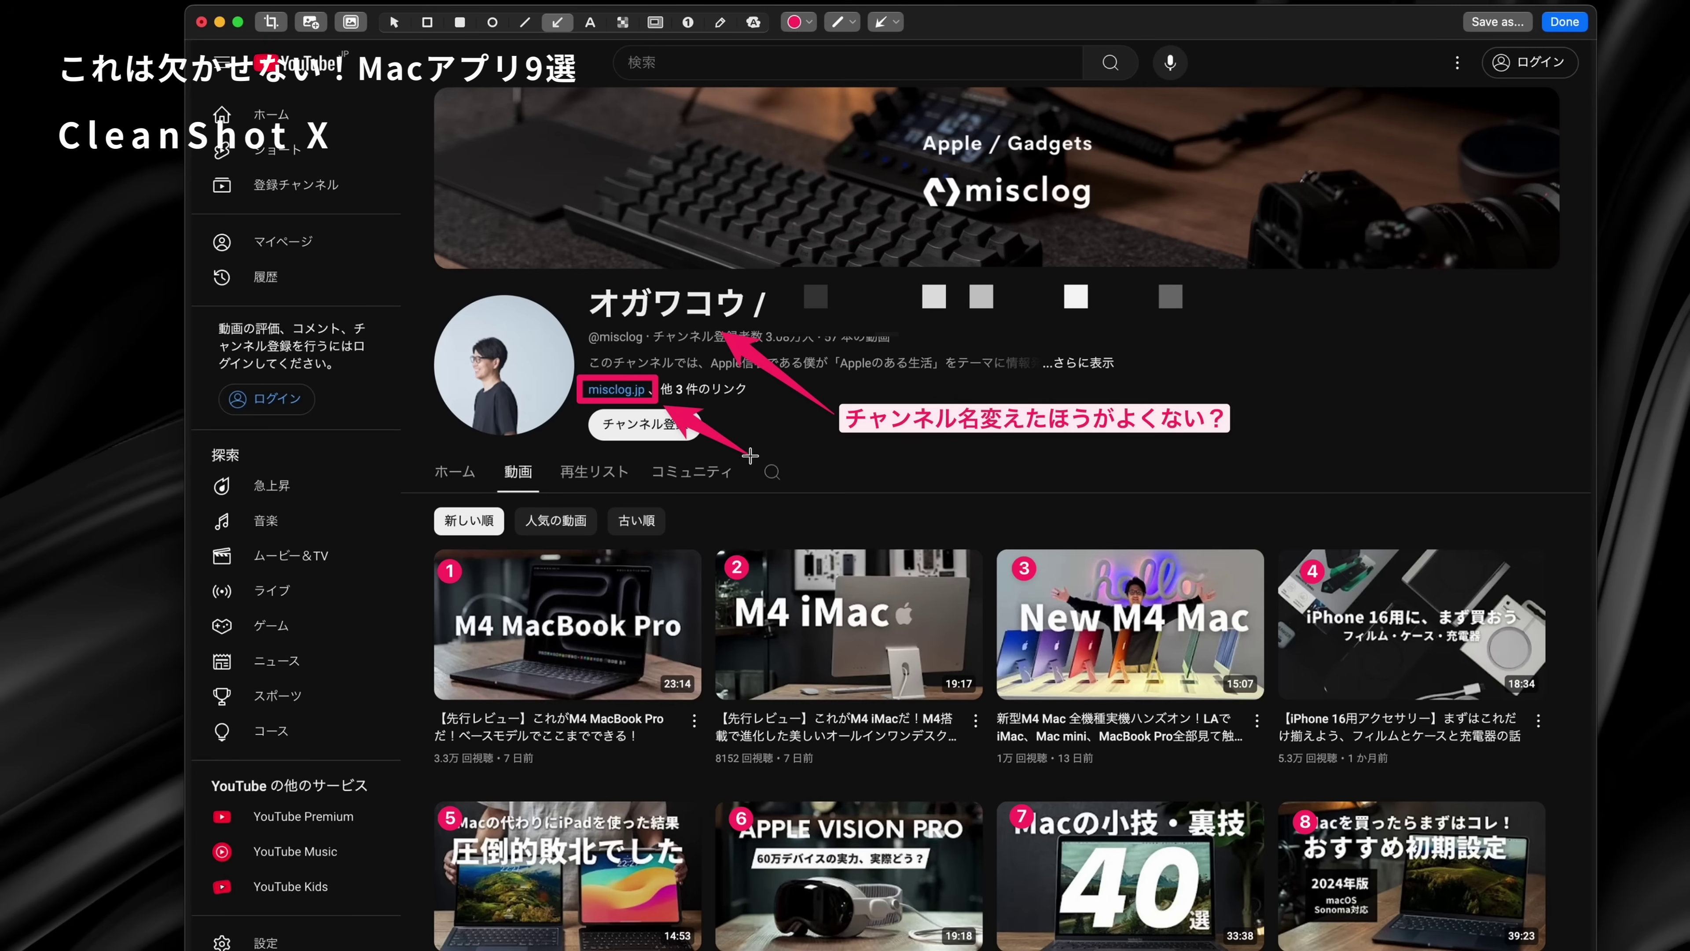
click(591, 22)
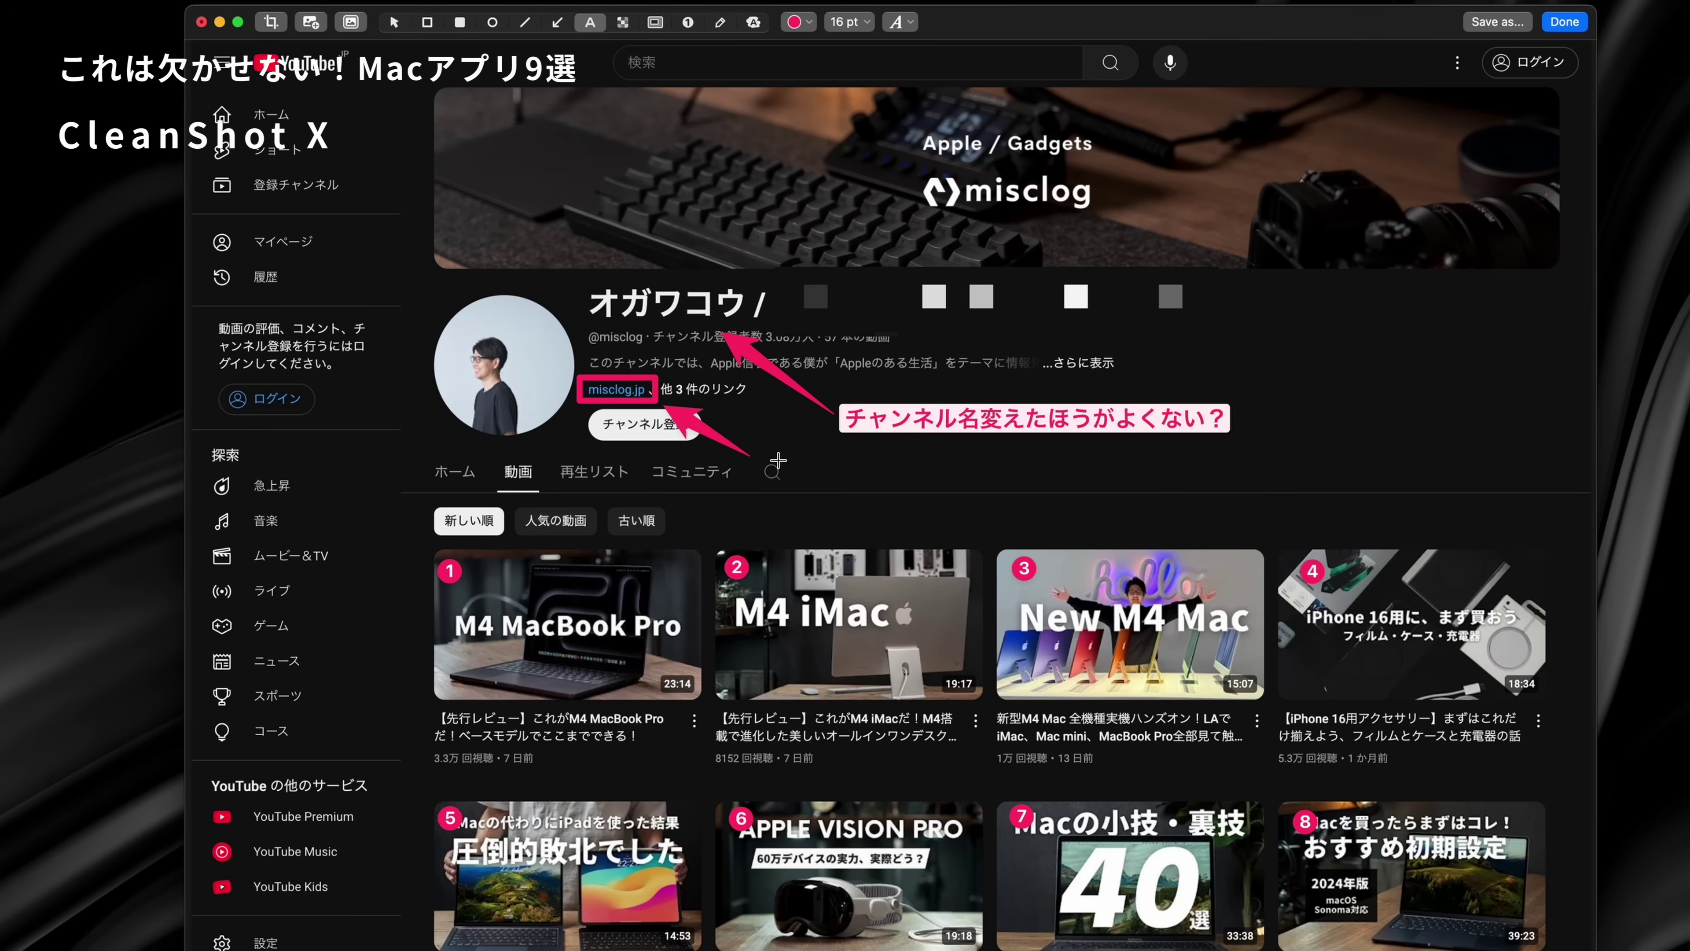
text(修正)
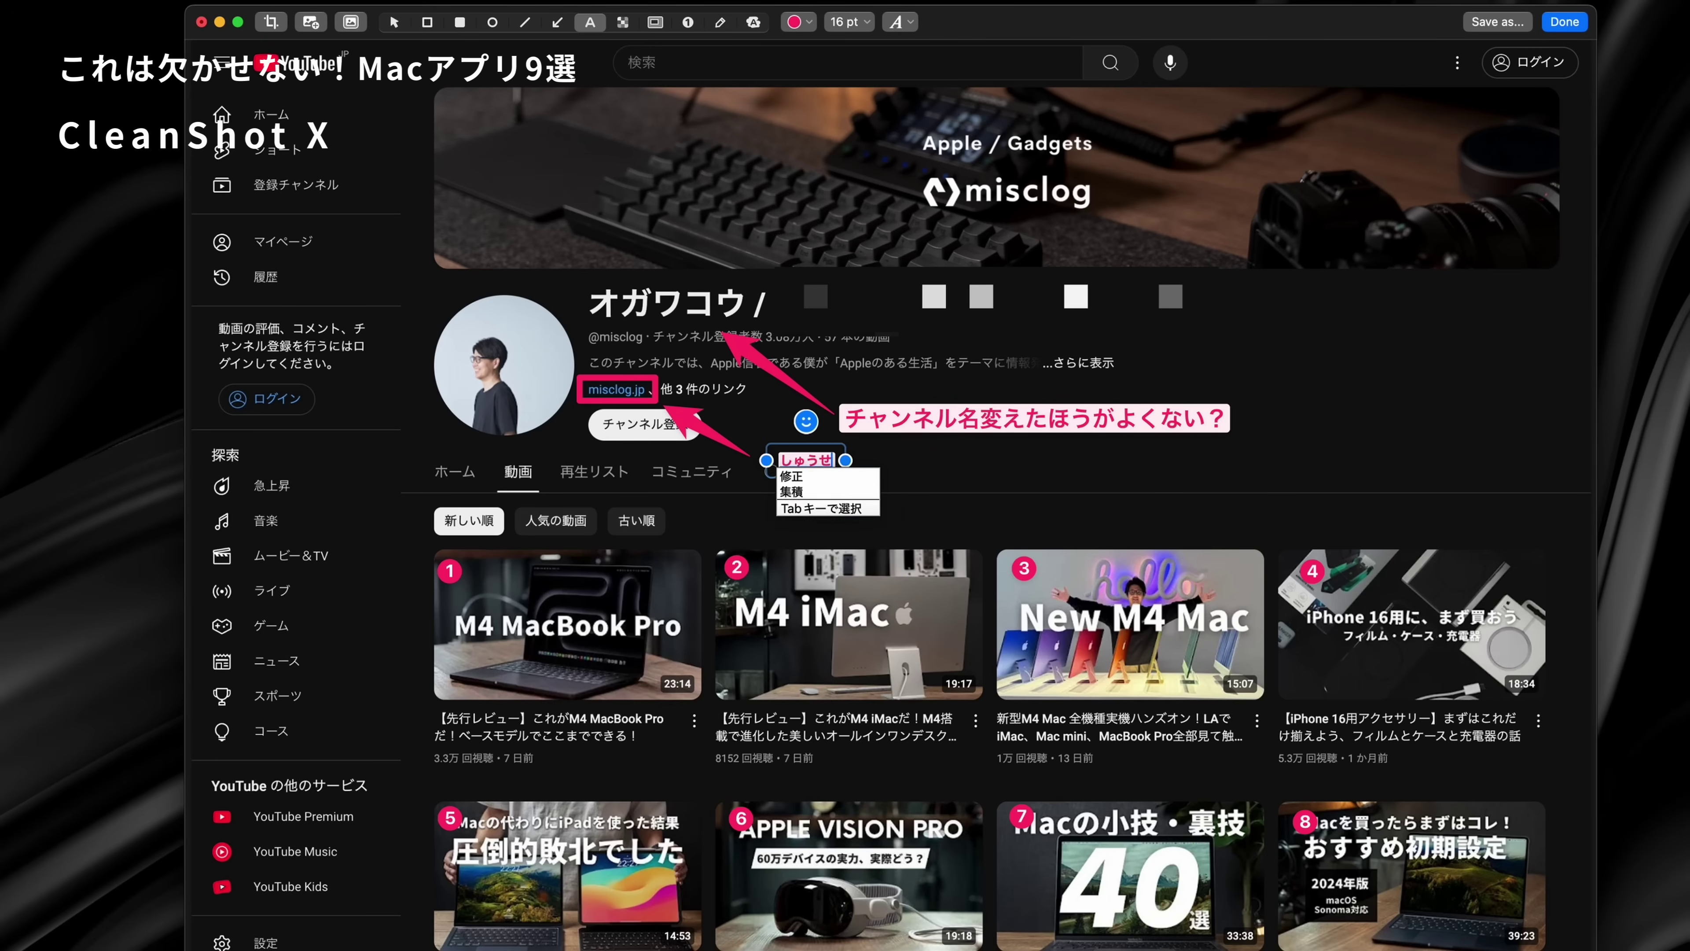
mouse_move(802, 477)
mouse_down()
mouse_move(785, 481)
mouse_move(818, 491)
mouse_up()
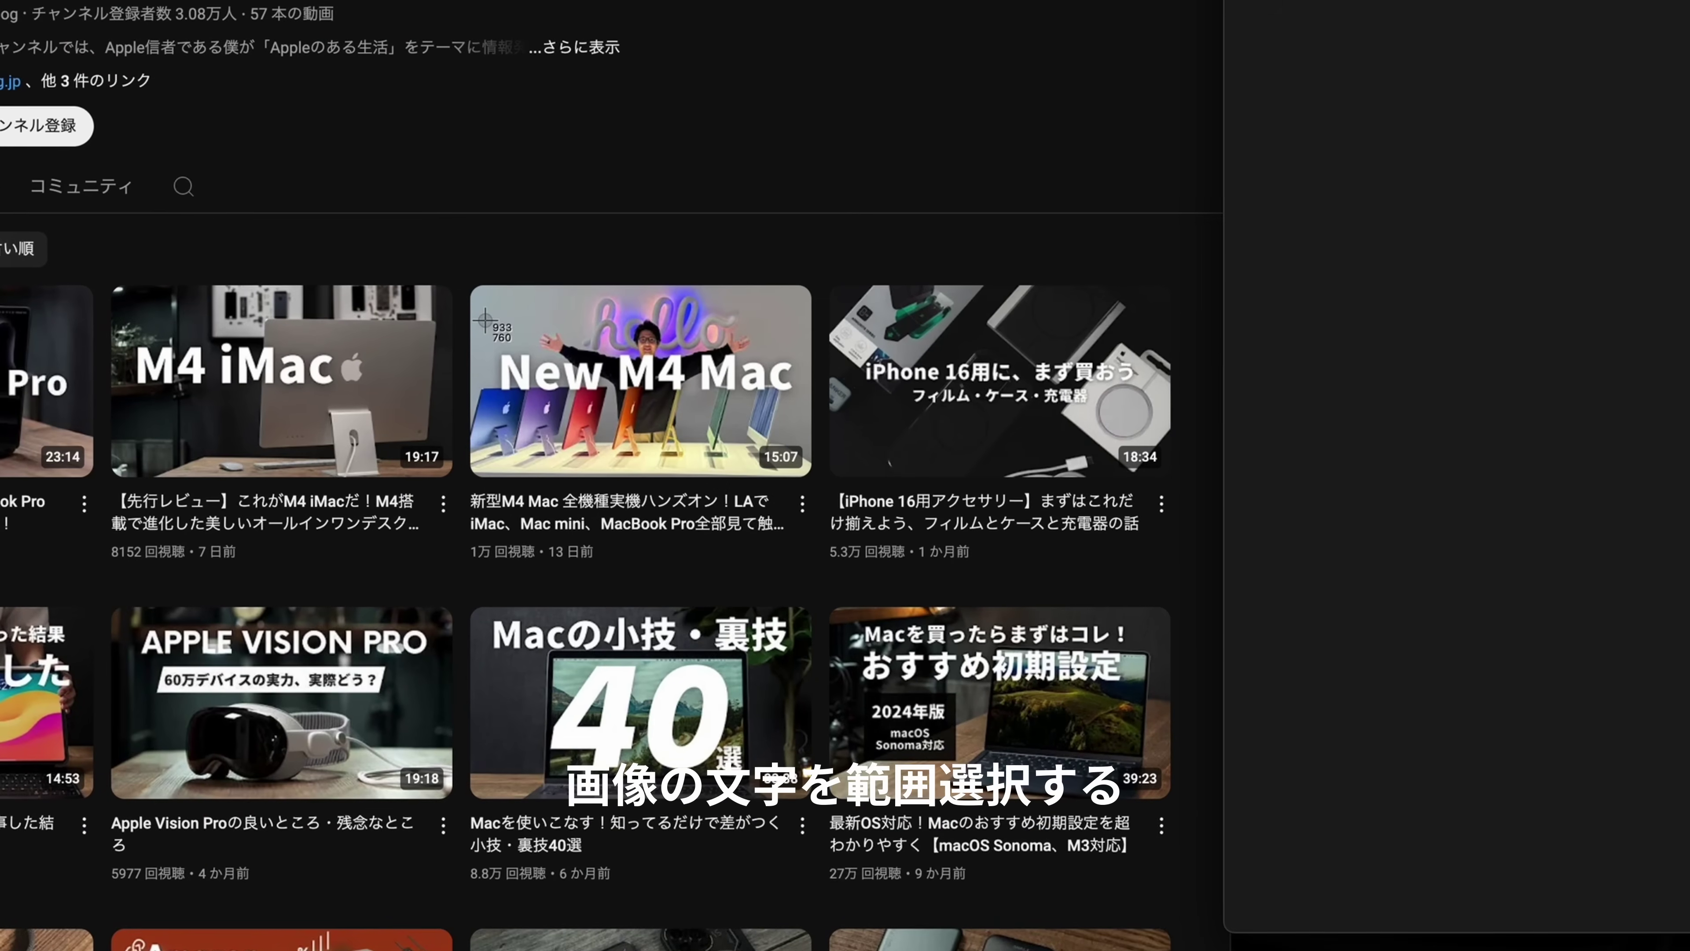
Step: Capture the wording of the New M4 Mac and APPLE VISION PRO thumbnails as text and paste both into the note
drag(485, 320, 795, 412)
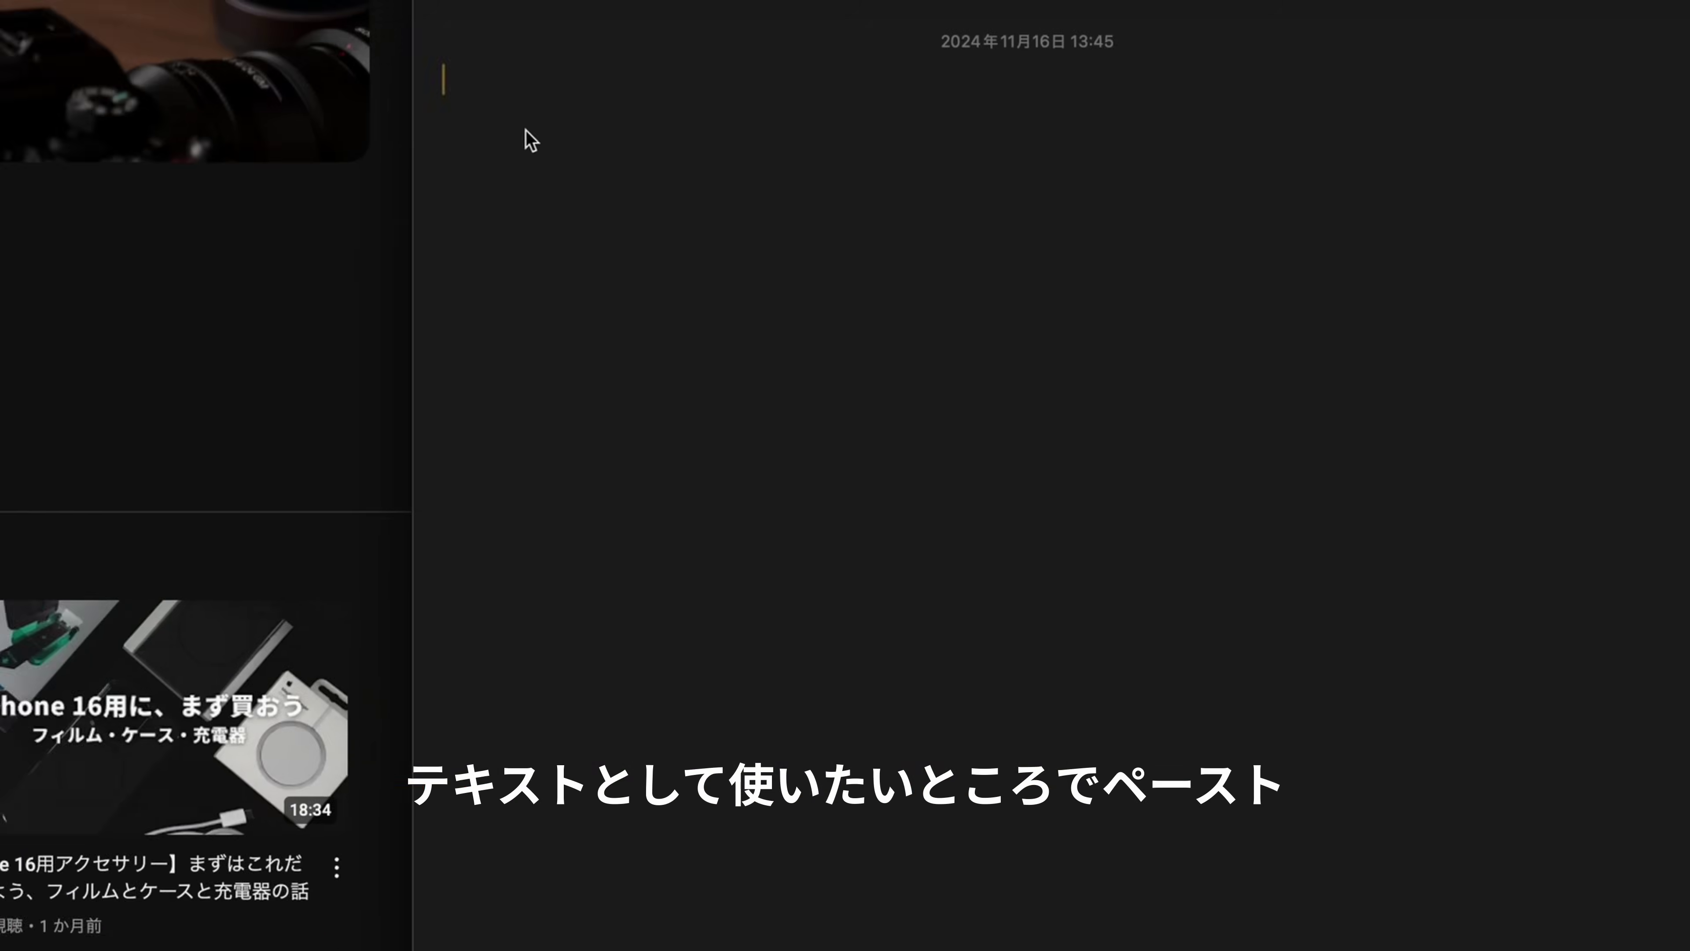
text(New M4 Mac)
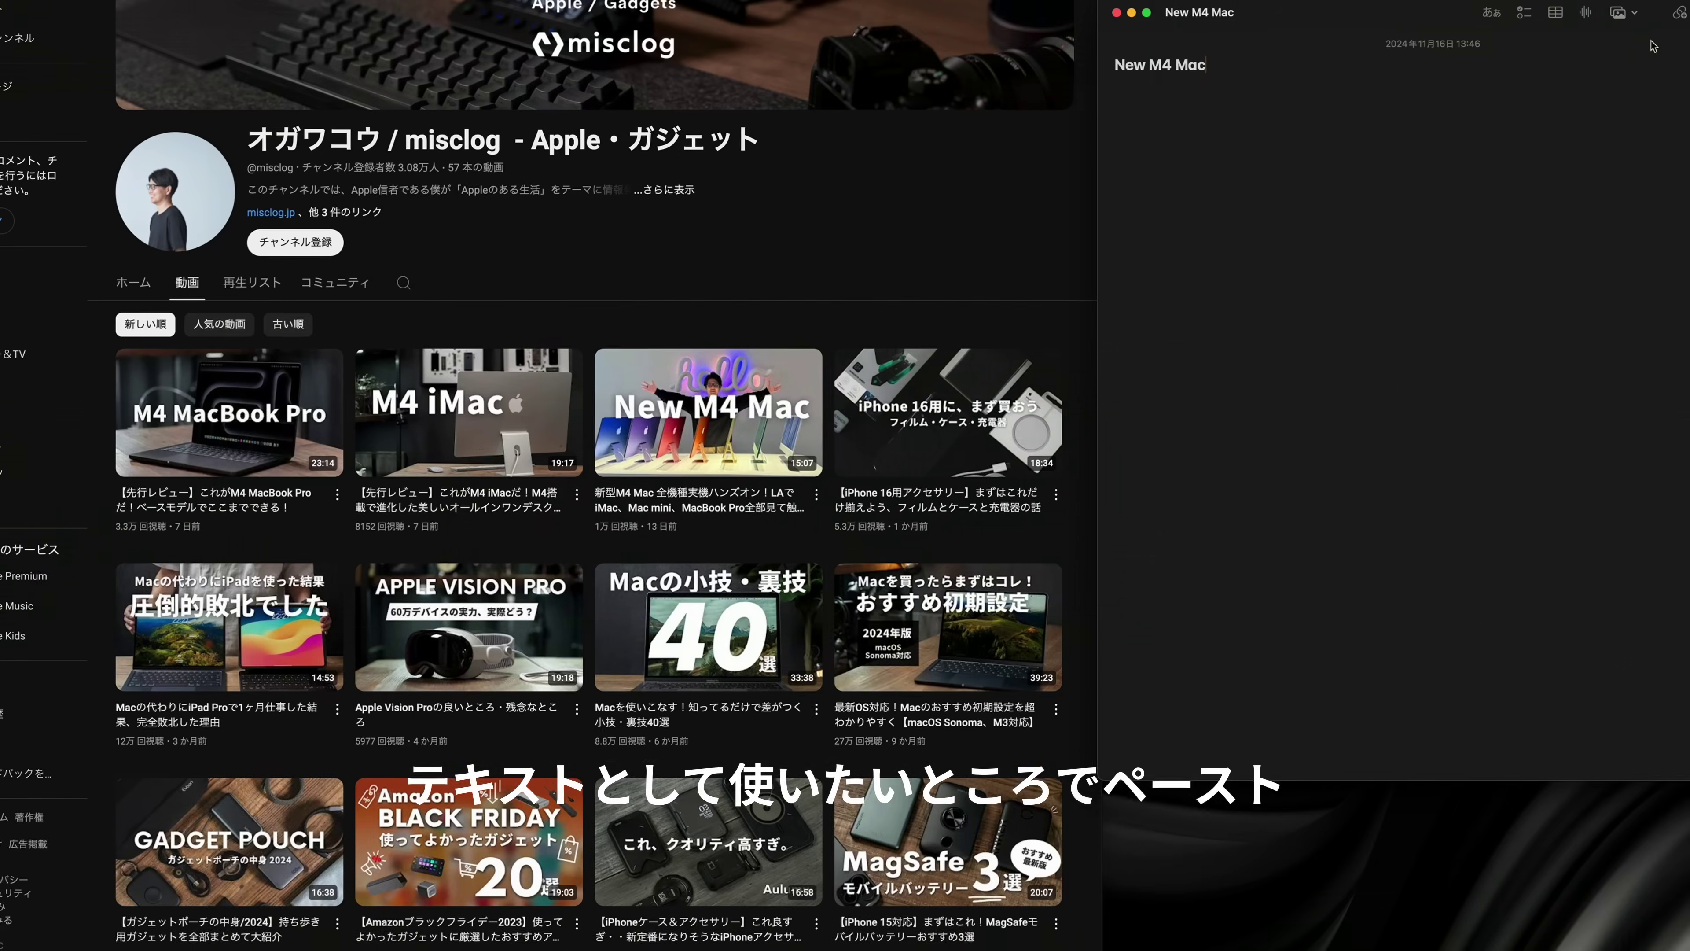
drag(365, 571, 504, 592)
drag(933, 412, 1118, 526)
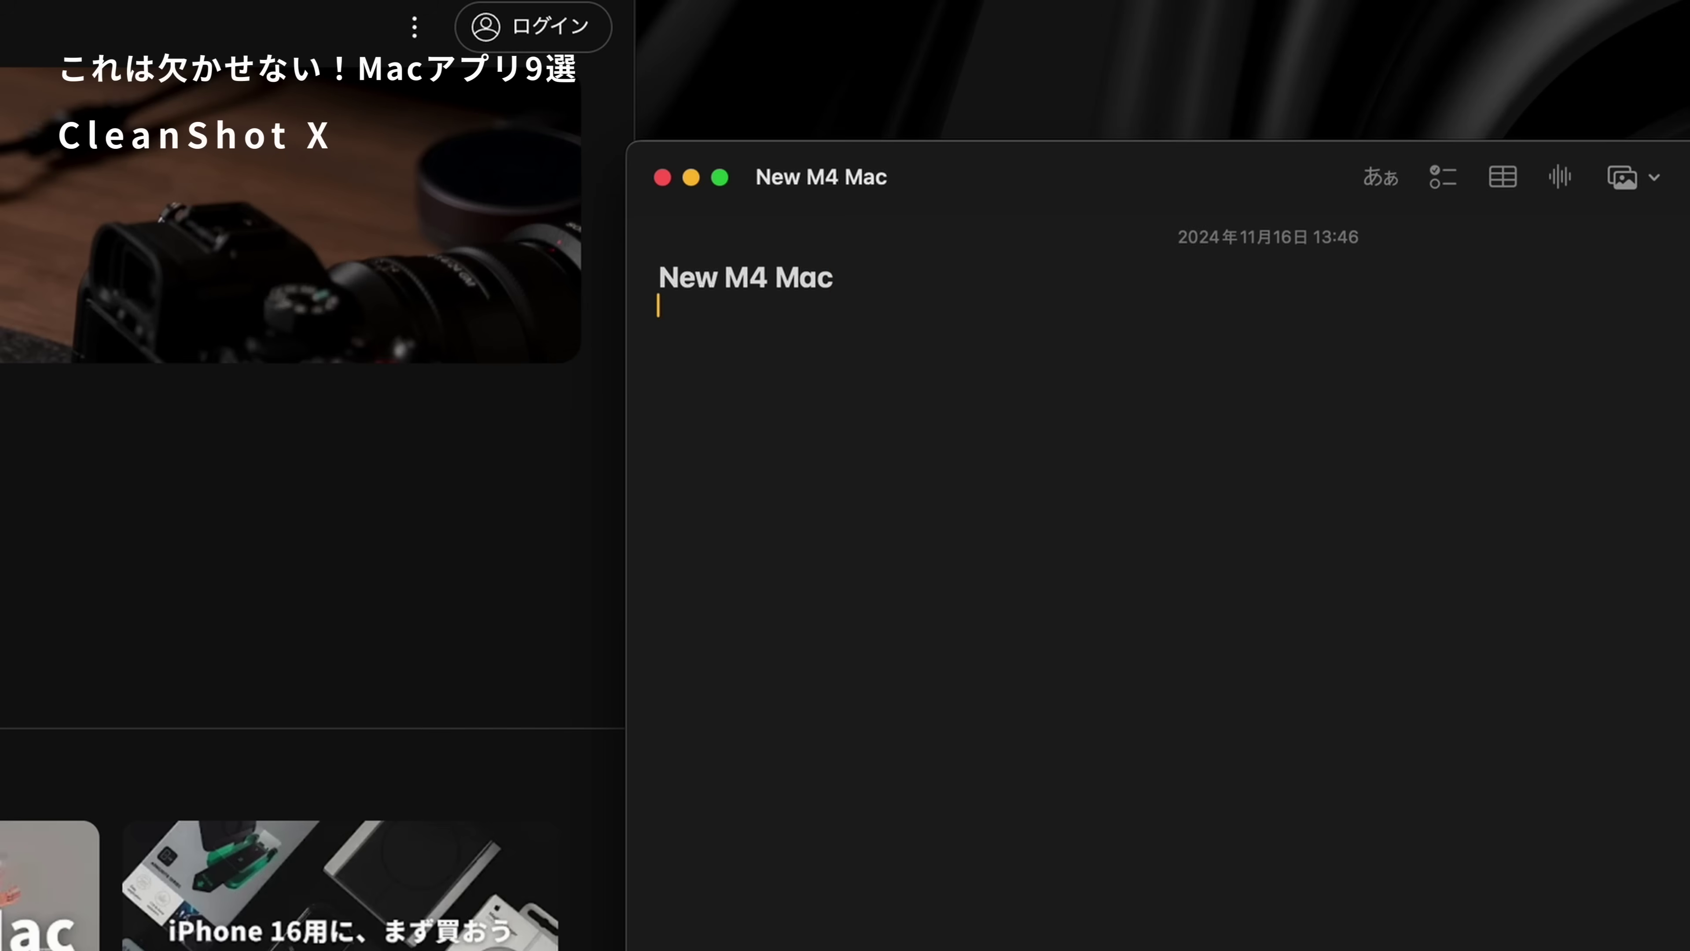
text(APPLE VISION PRO 60万デバイスの実力、実際どう？)
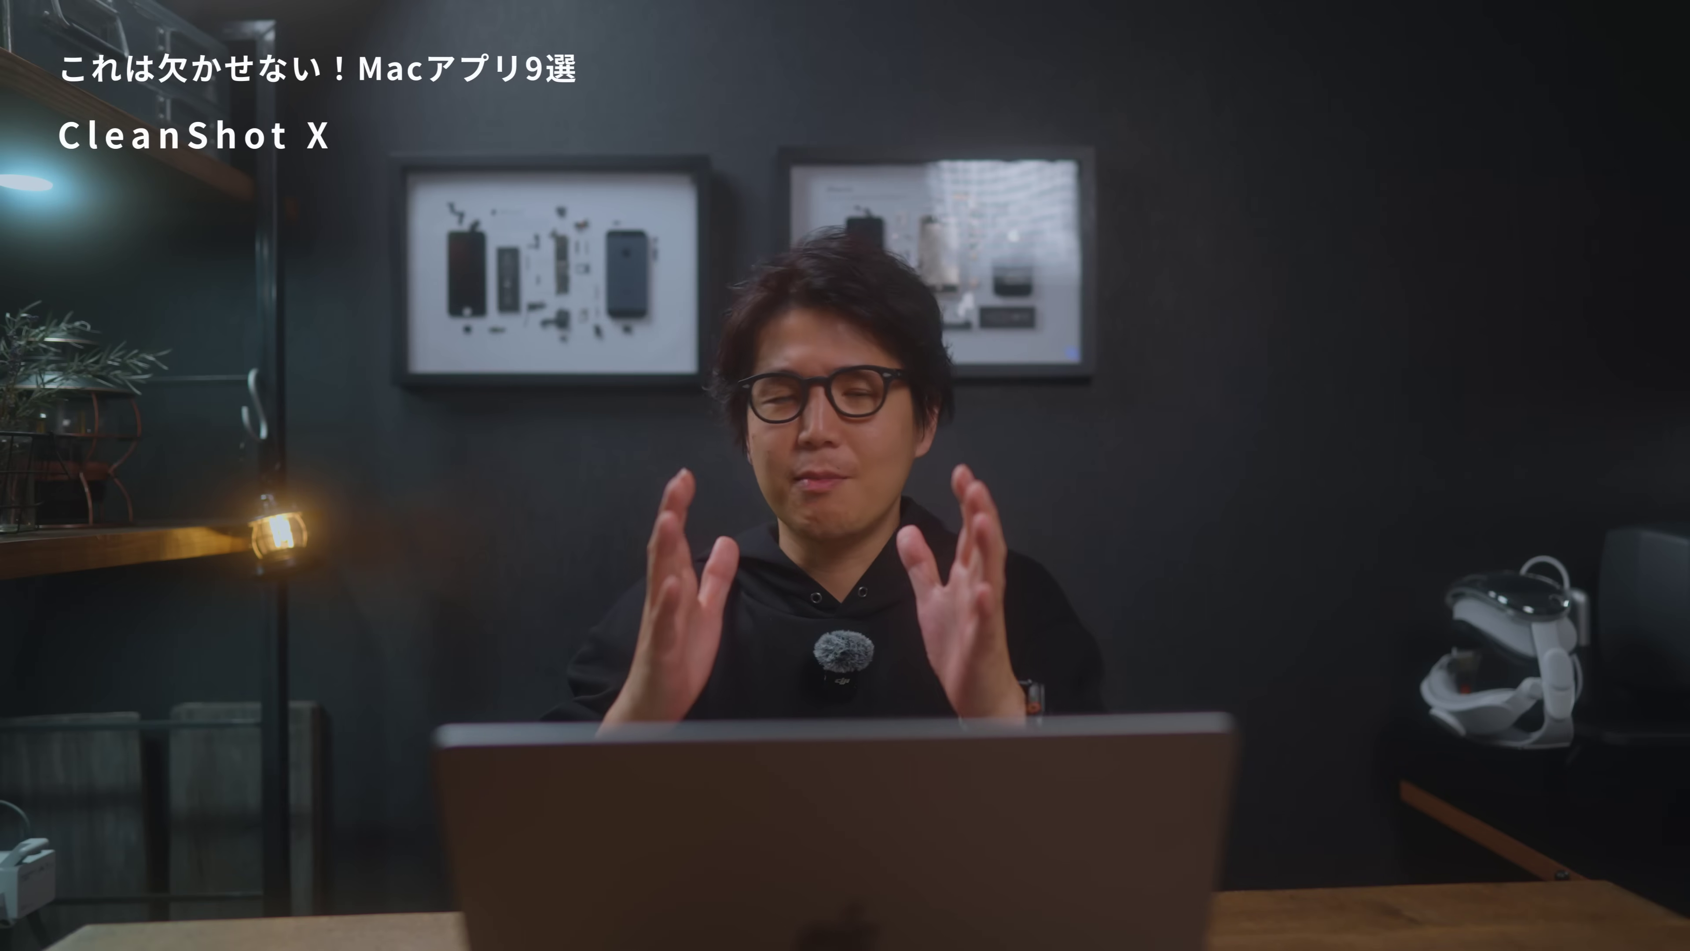
Step: Capture the APPLE VISION PRO article card and add an area capture of the presentation slide's text to the same image
mouse_move(22, 371)
mouse_down()
mouse_move(113, 491)
mouse_move(603, 792)
mouse_move(608, 770)
mouse_up()
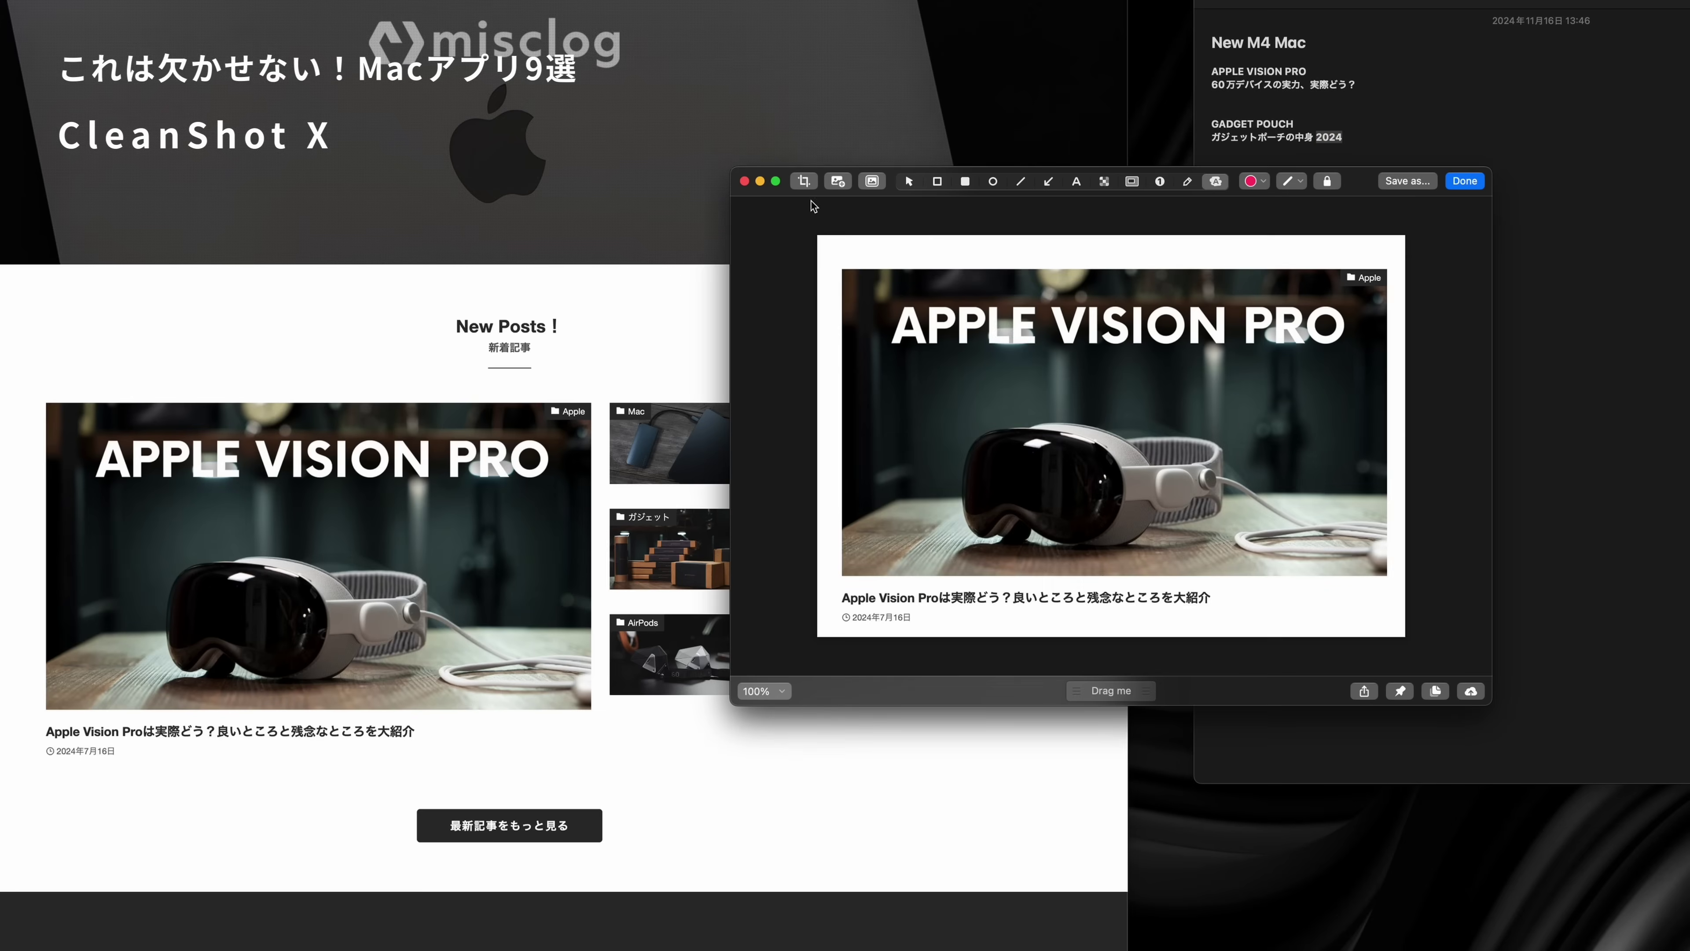
click(837, 181)
click(872, 207)
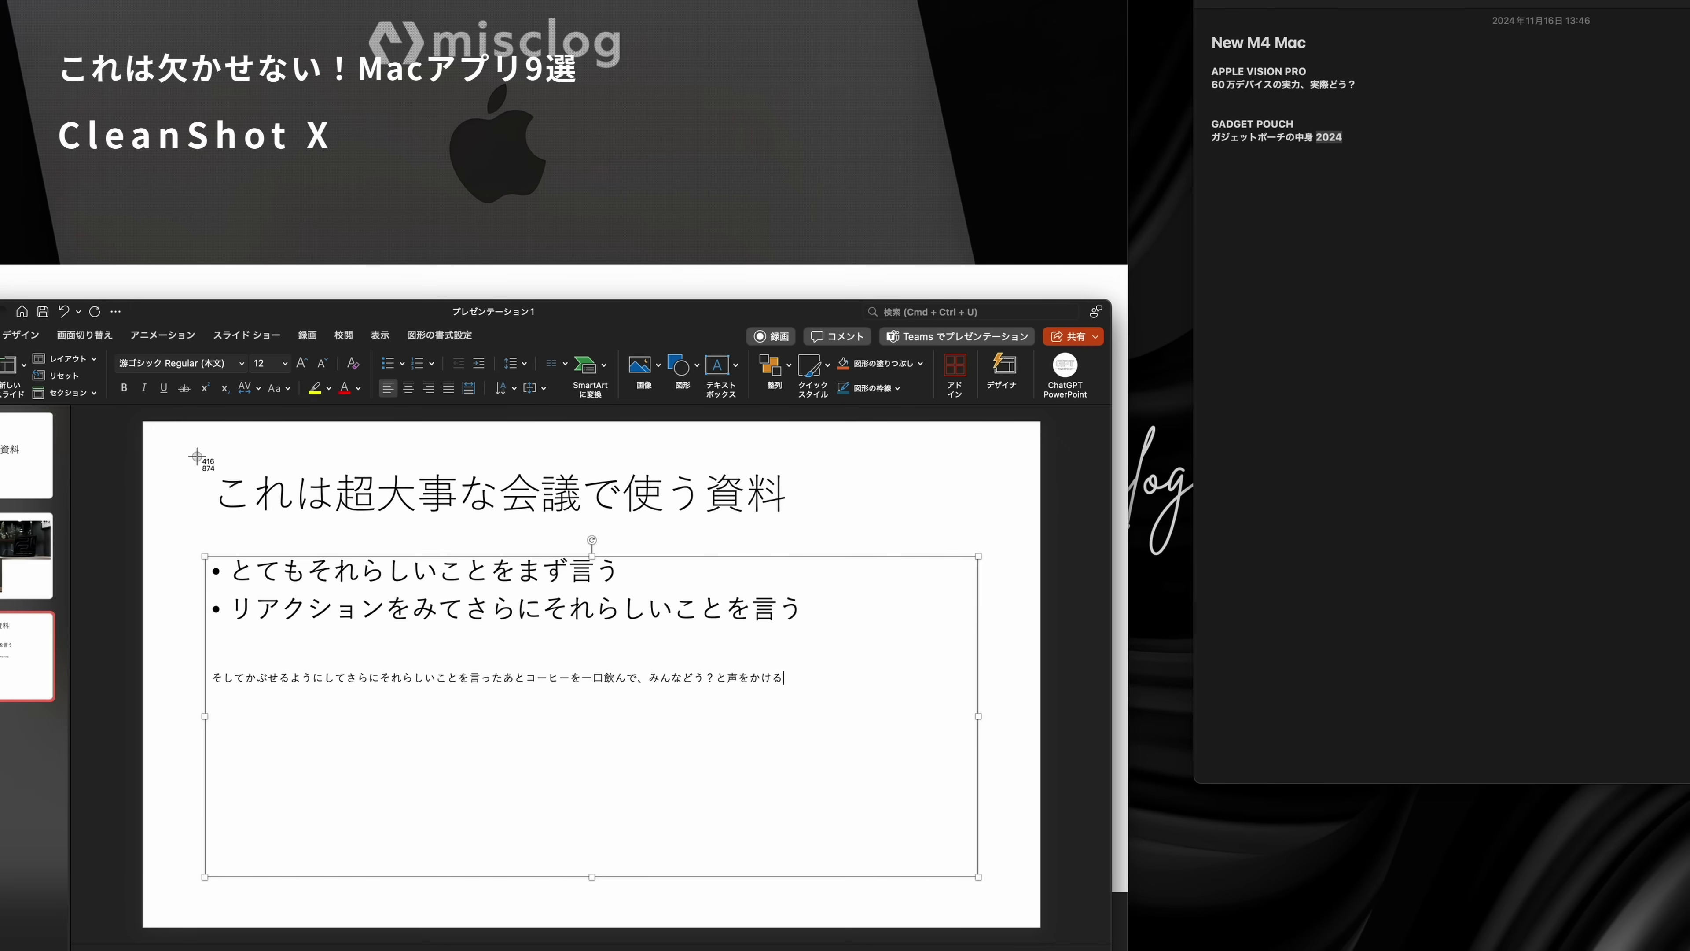
mouse_move(196, 456)
mouse_down()
mouse_move(803, 537)
mouse_move(860, 679)
mouse_move(912, 714)
mouse_up()
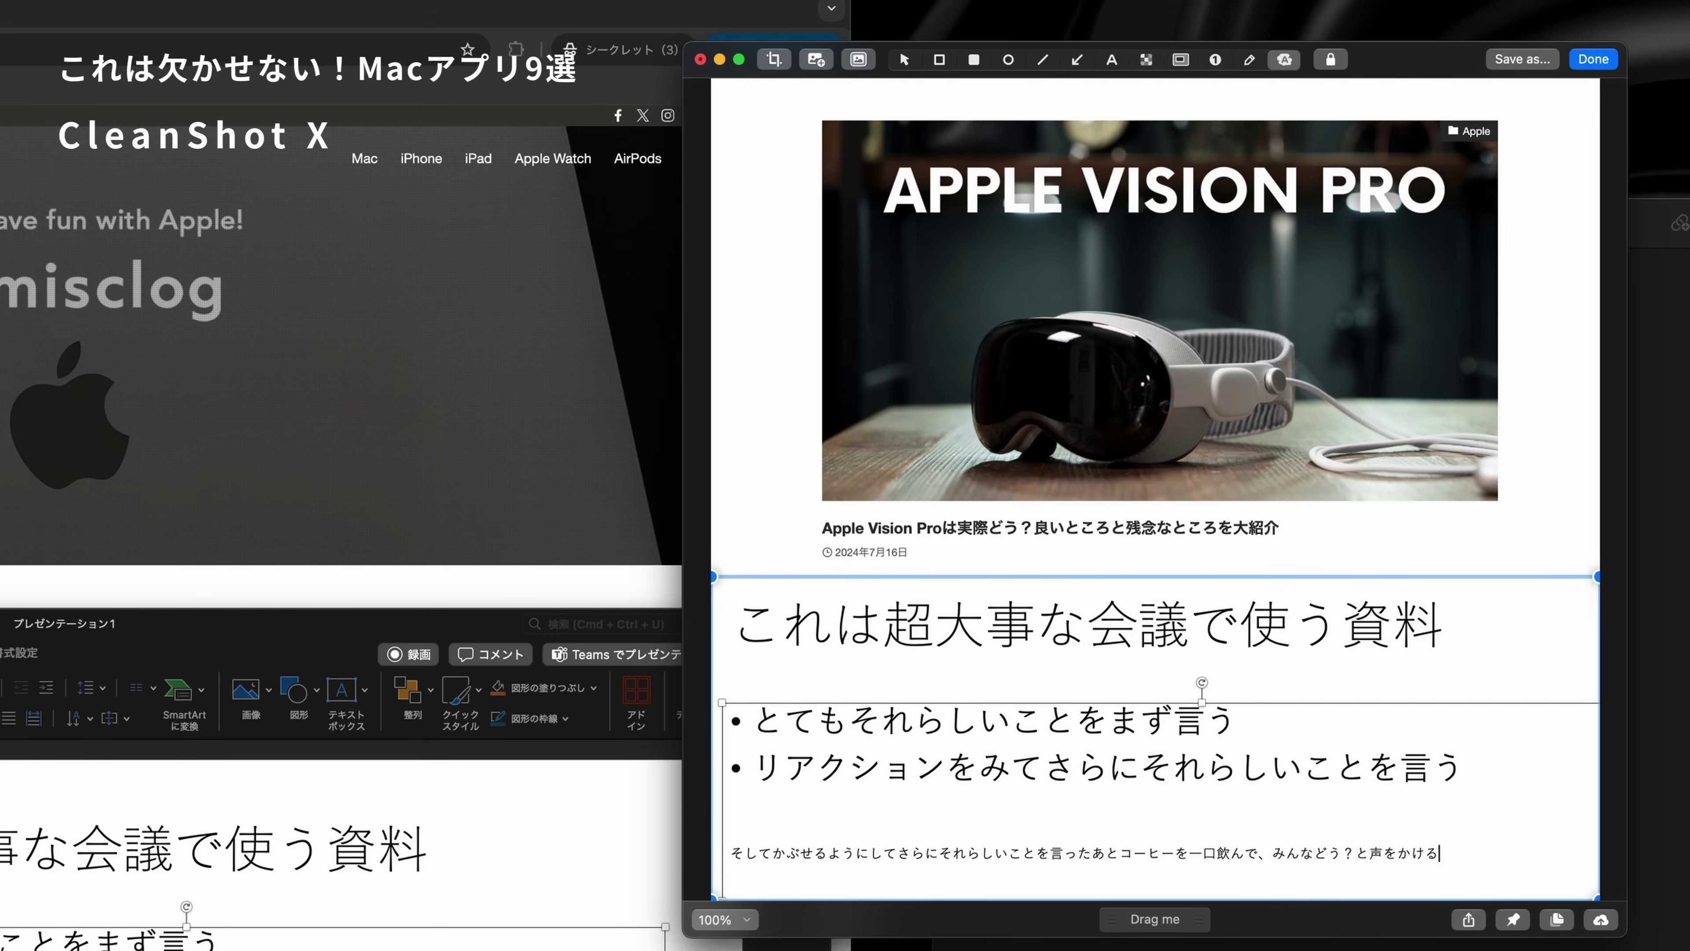
Step: Add another area capture showing the note's New M4 Mac text to the combined image, below the slide
click(814, 60)
click(831, 95)
drag(931, 247, 1284, 482)
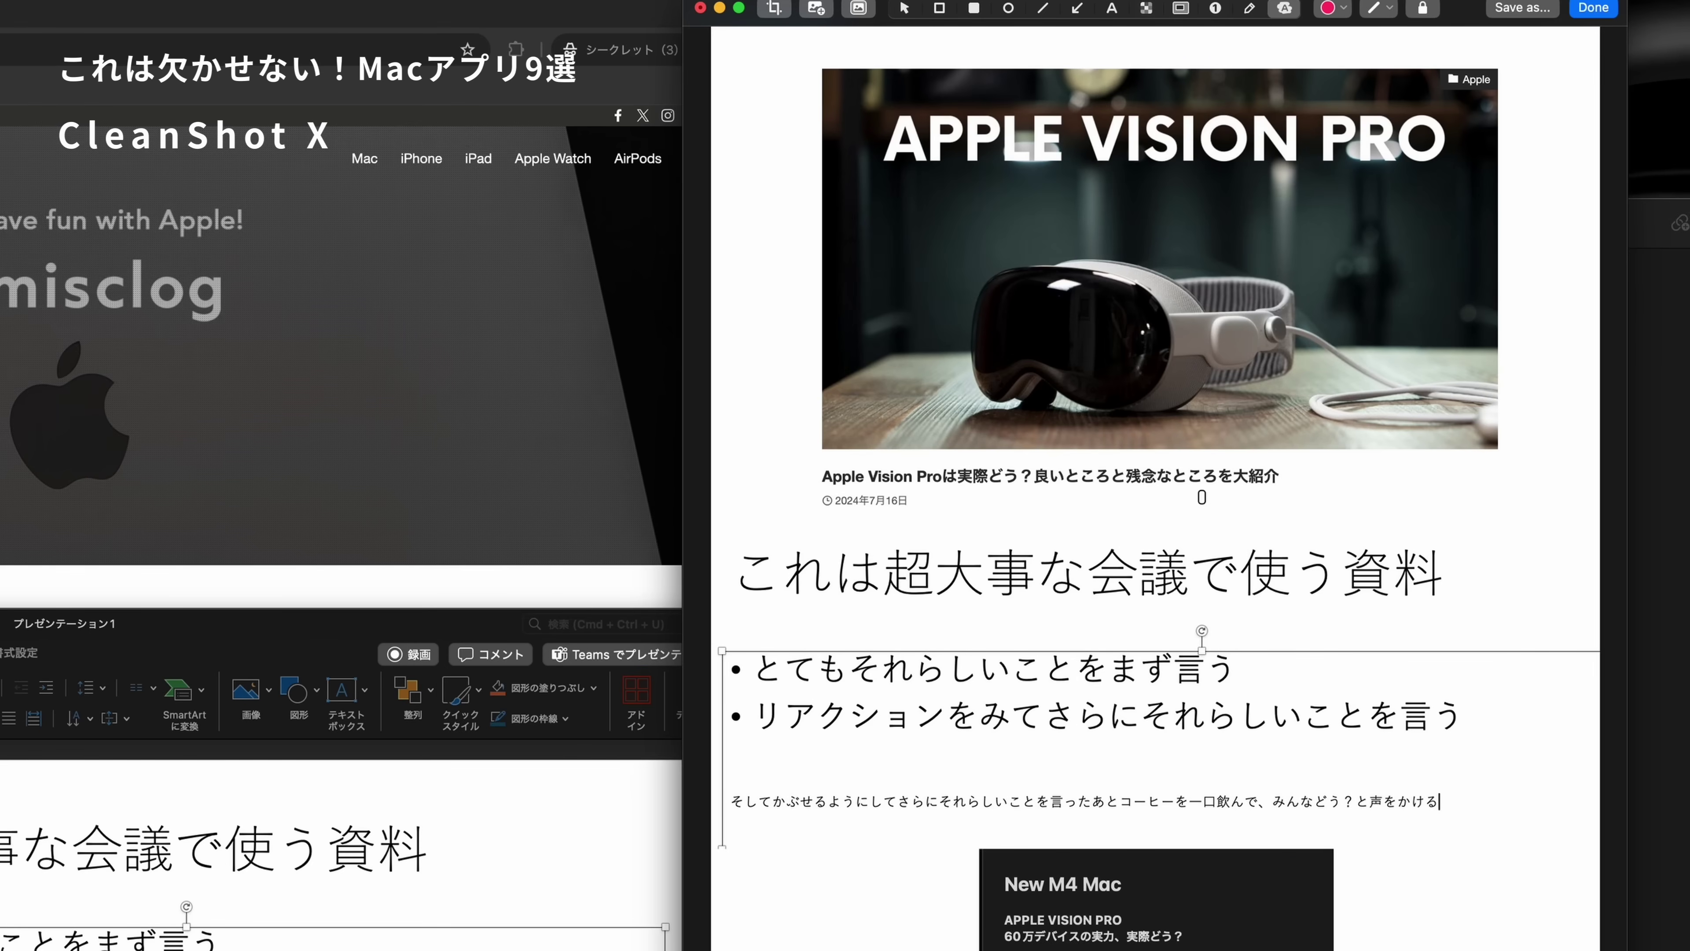
Step: Capture the Hollywood sign photo and open the background options for it in the annotation editor
mouse_move(542, 186)
mouse_down()
mouse_move(1020, 582)
mouse_move(1083, 594)
mouse_up()
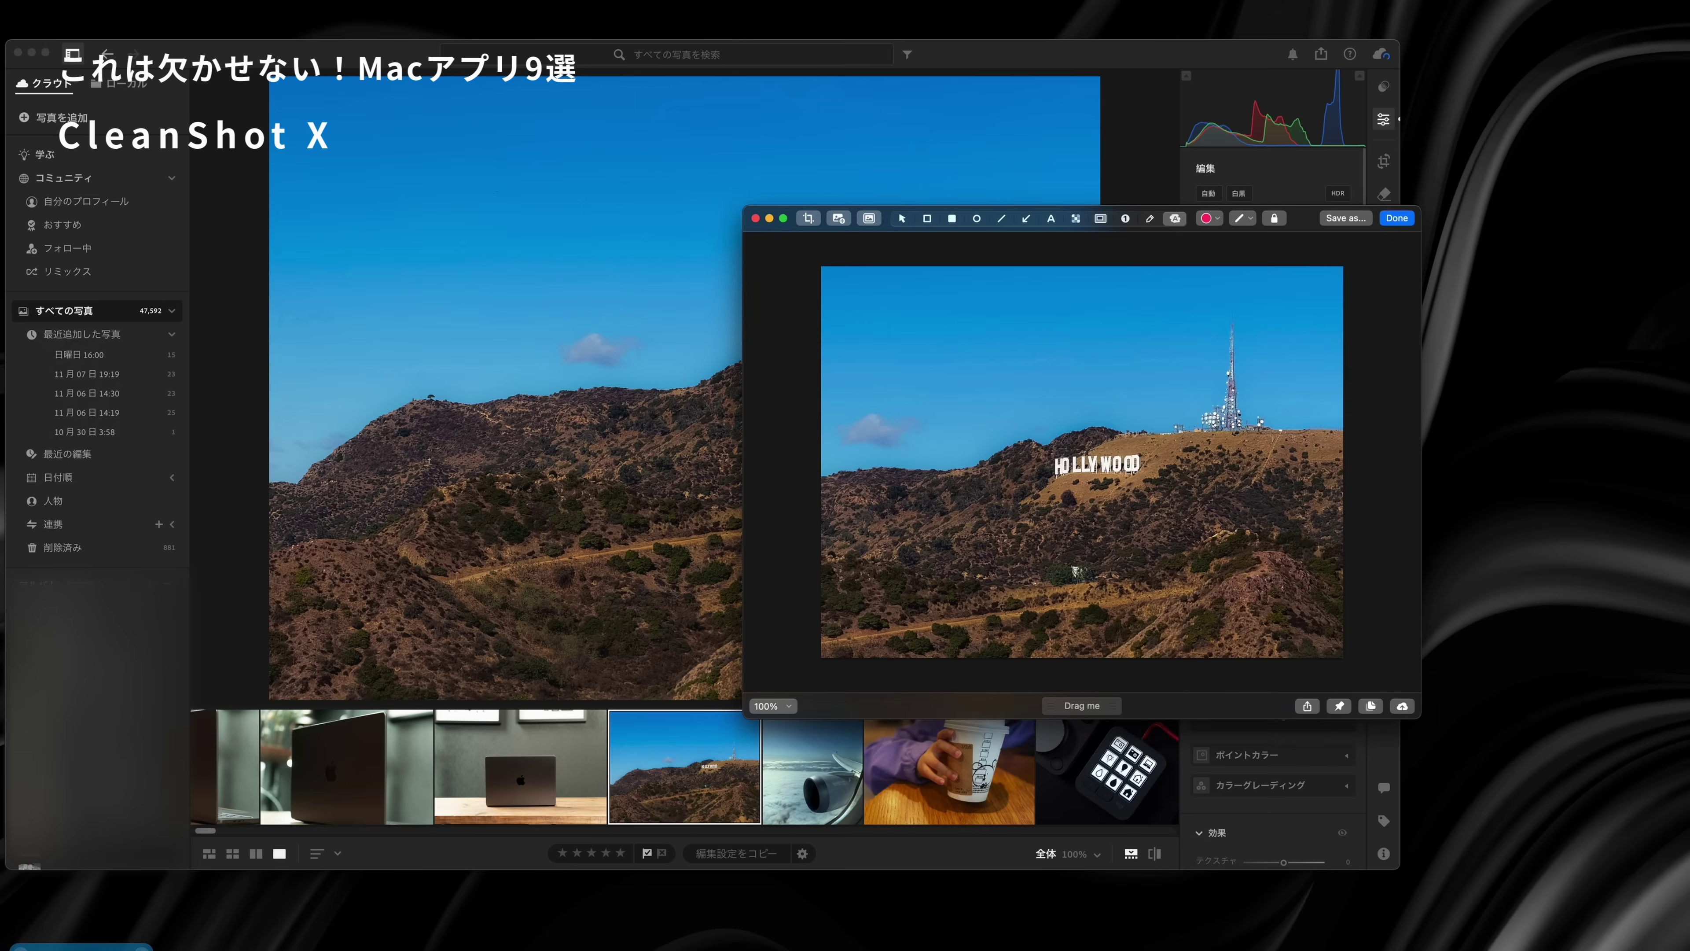
drag(826, 208, 770, 151)
click(812, 162)
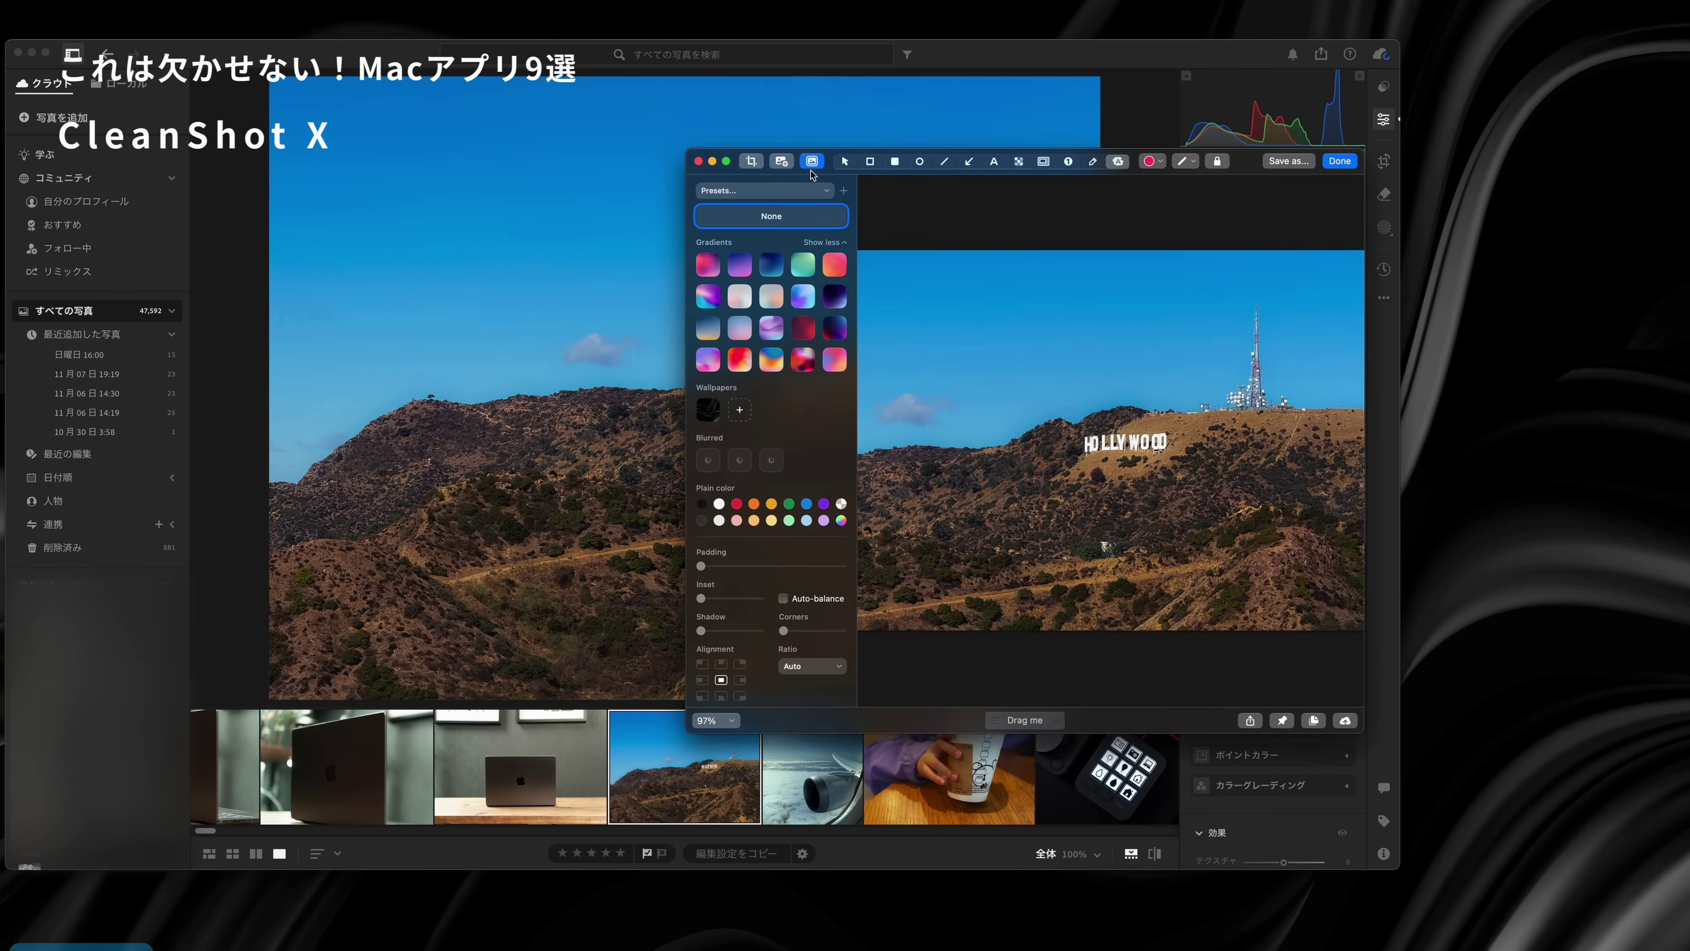
Step: Try each of the five gradients in the first row as the photo's background
click(709, 265)
click(754, 270)
click(775, 268)
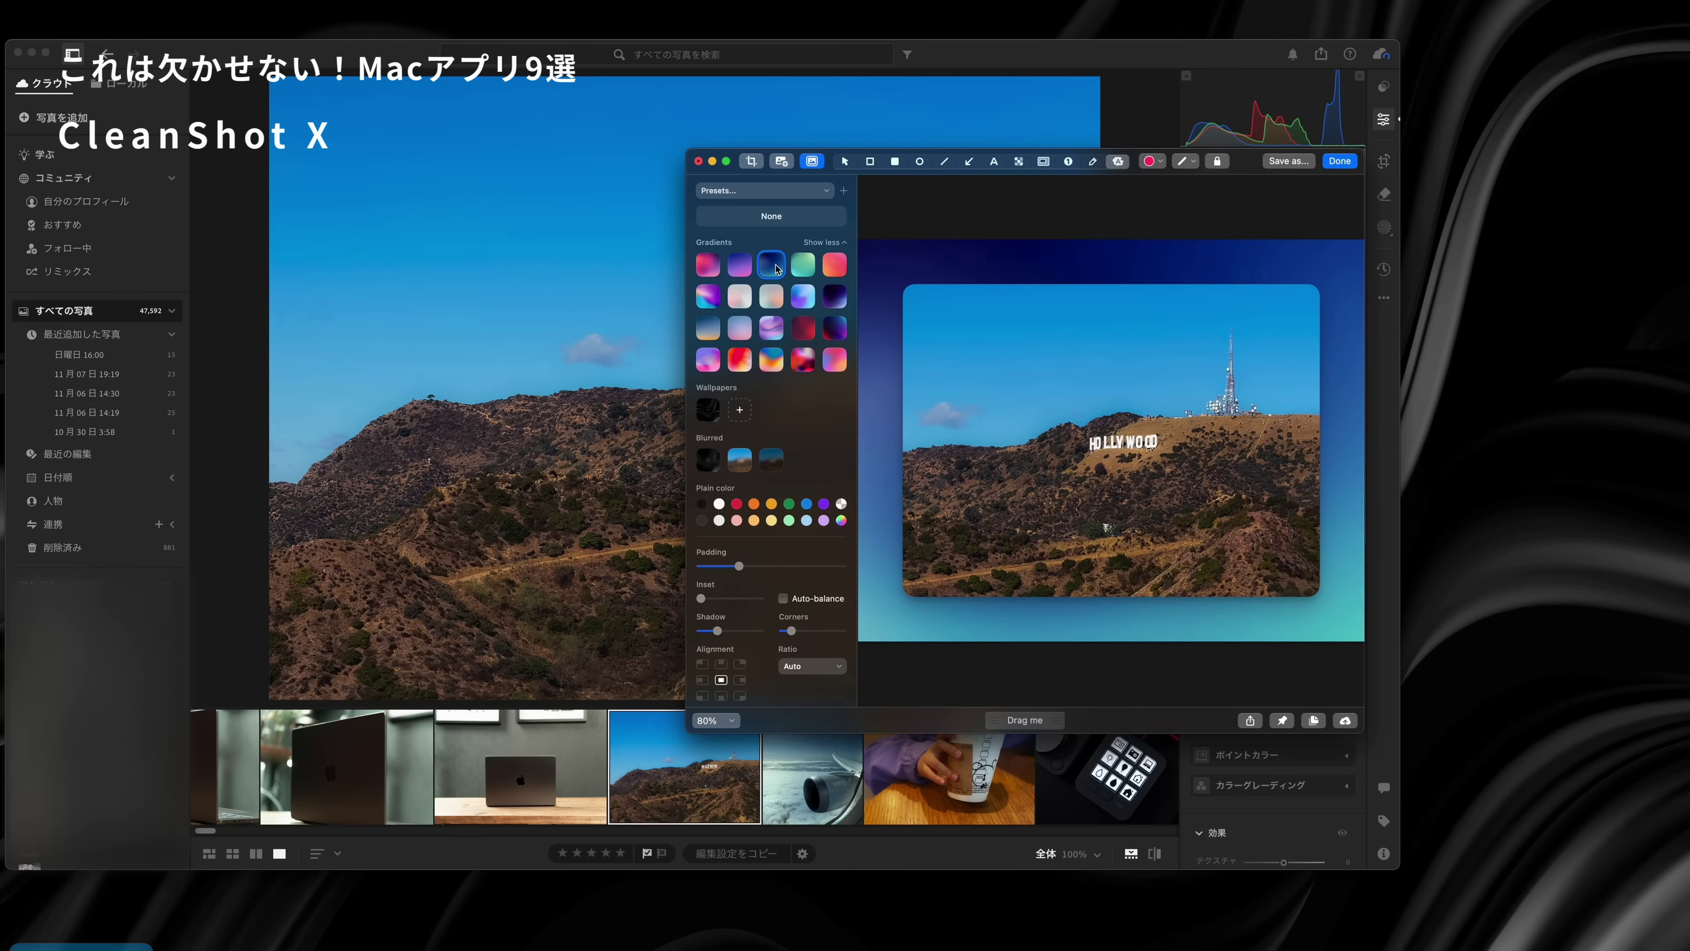
click(804, 269)
click(836, 267)
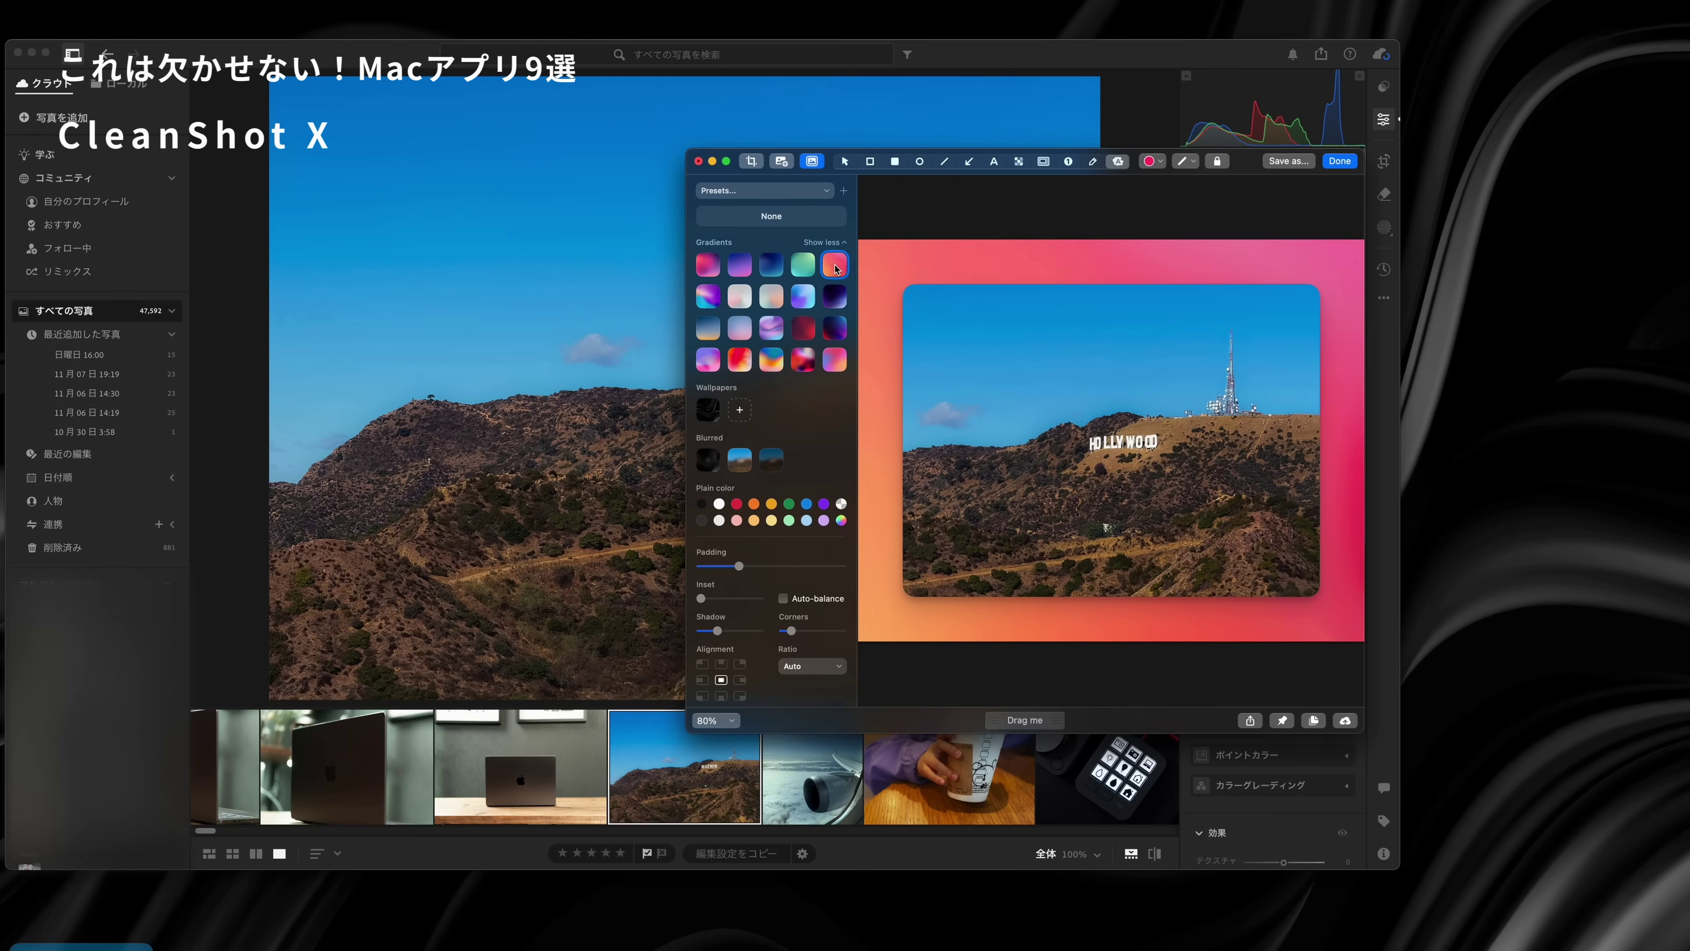
Step: Try the black wallpaper and each of the three blurred backgrounds behind the photo
click(705, 417)
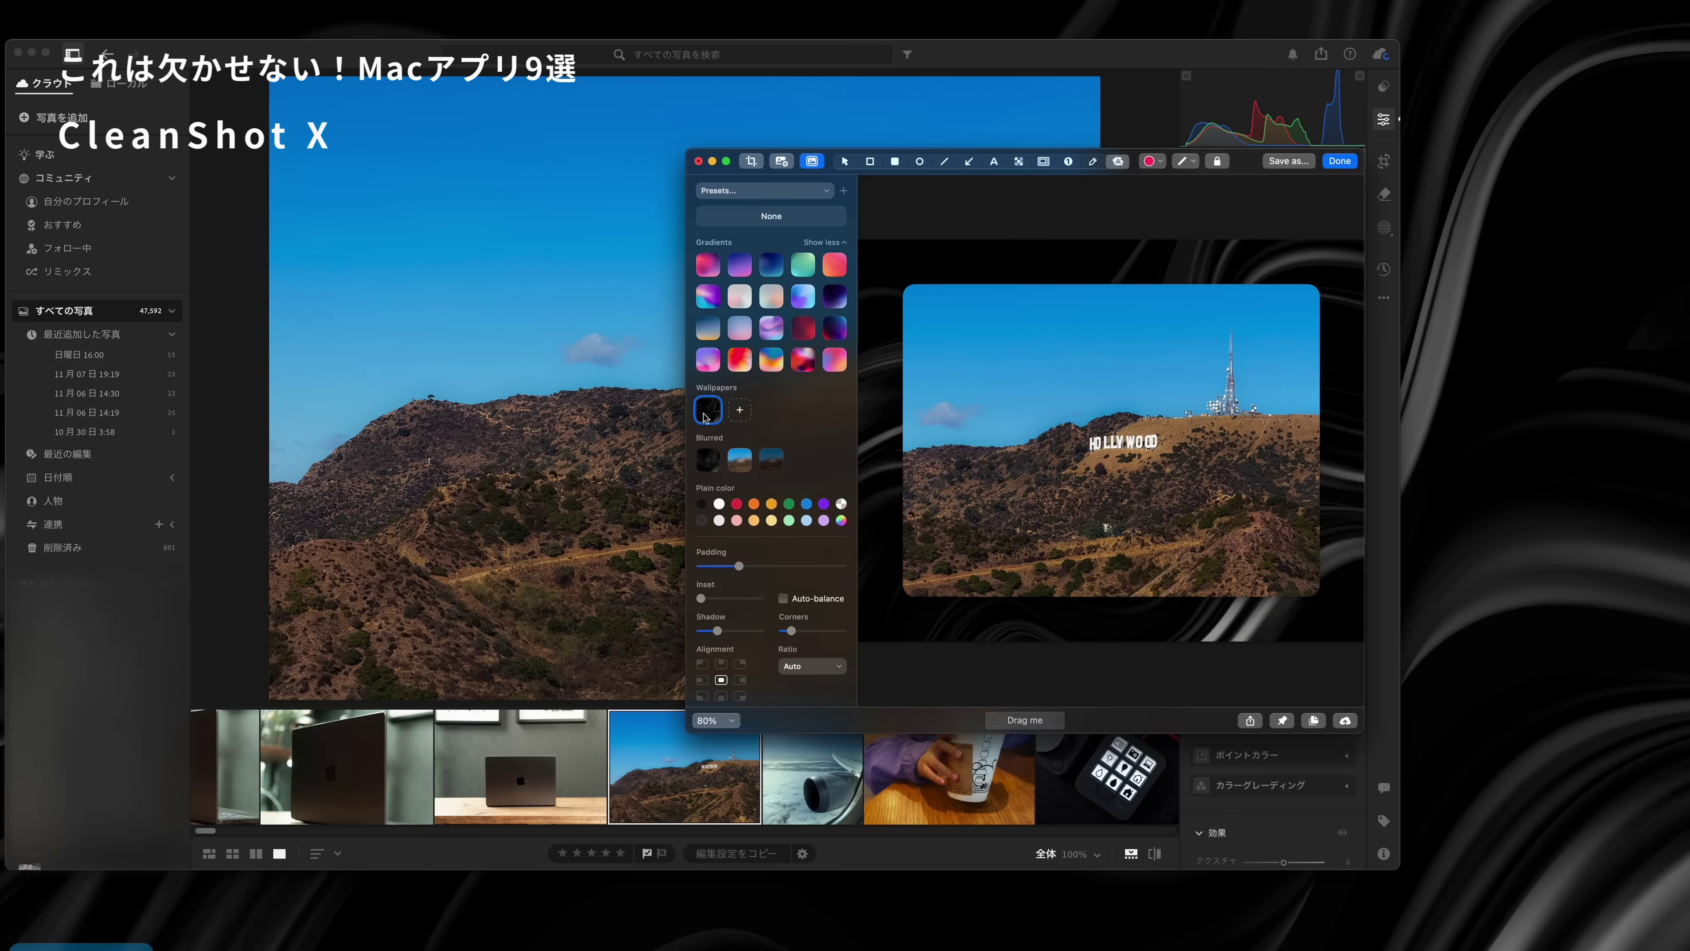
click(708, 466)
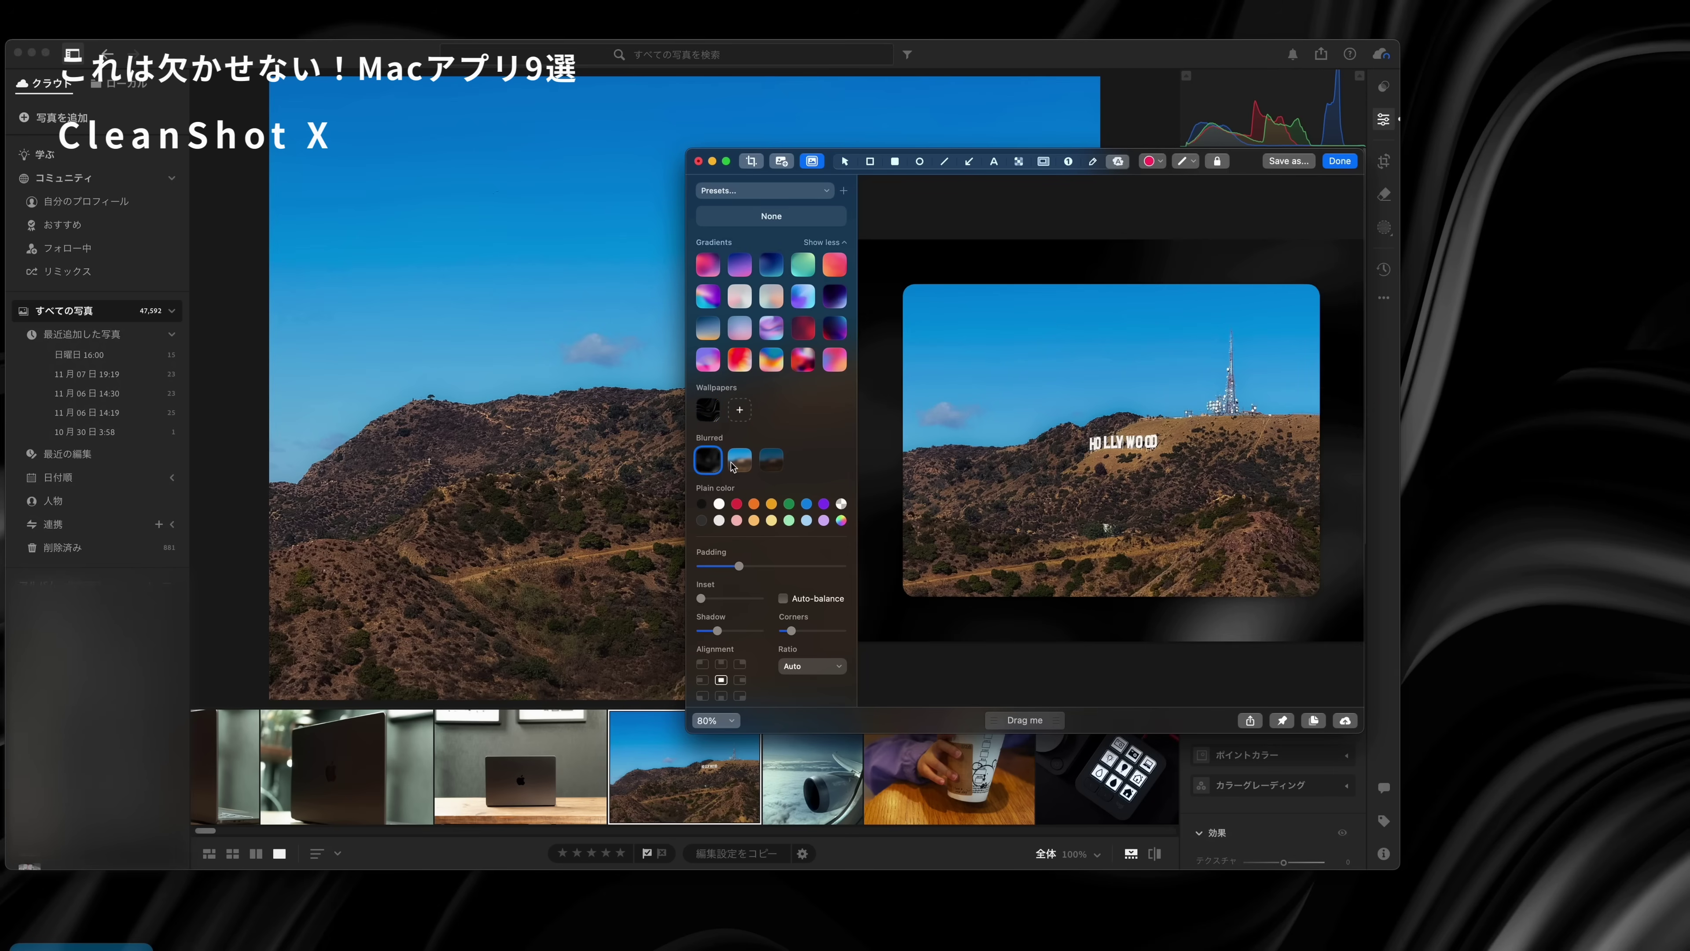
click(742, 465)
click(780, 465)
Step: Apply the black wallpaper as the photo's background and increase the padding
click(719, 416)
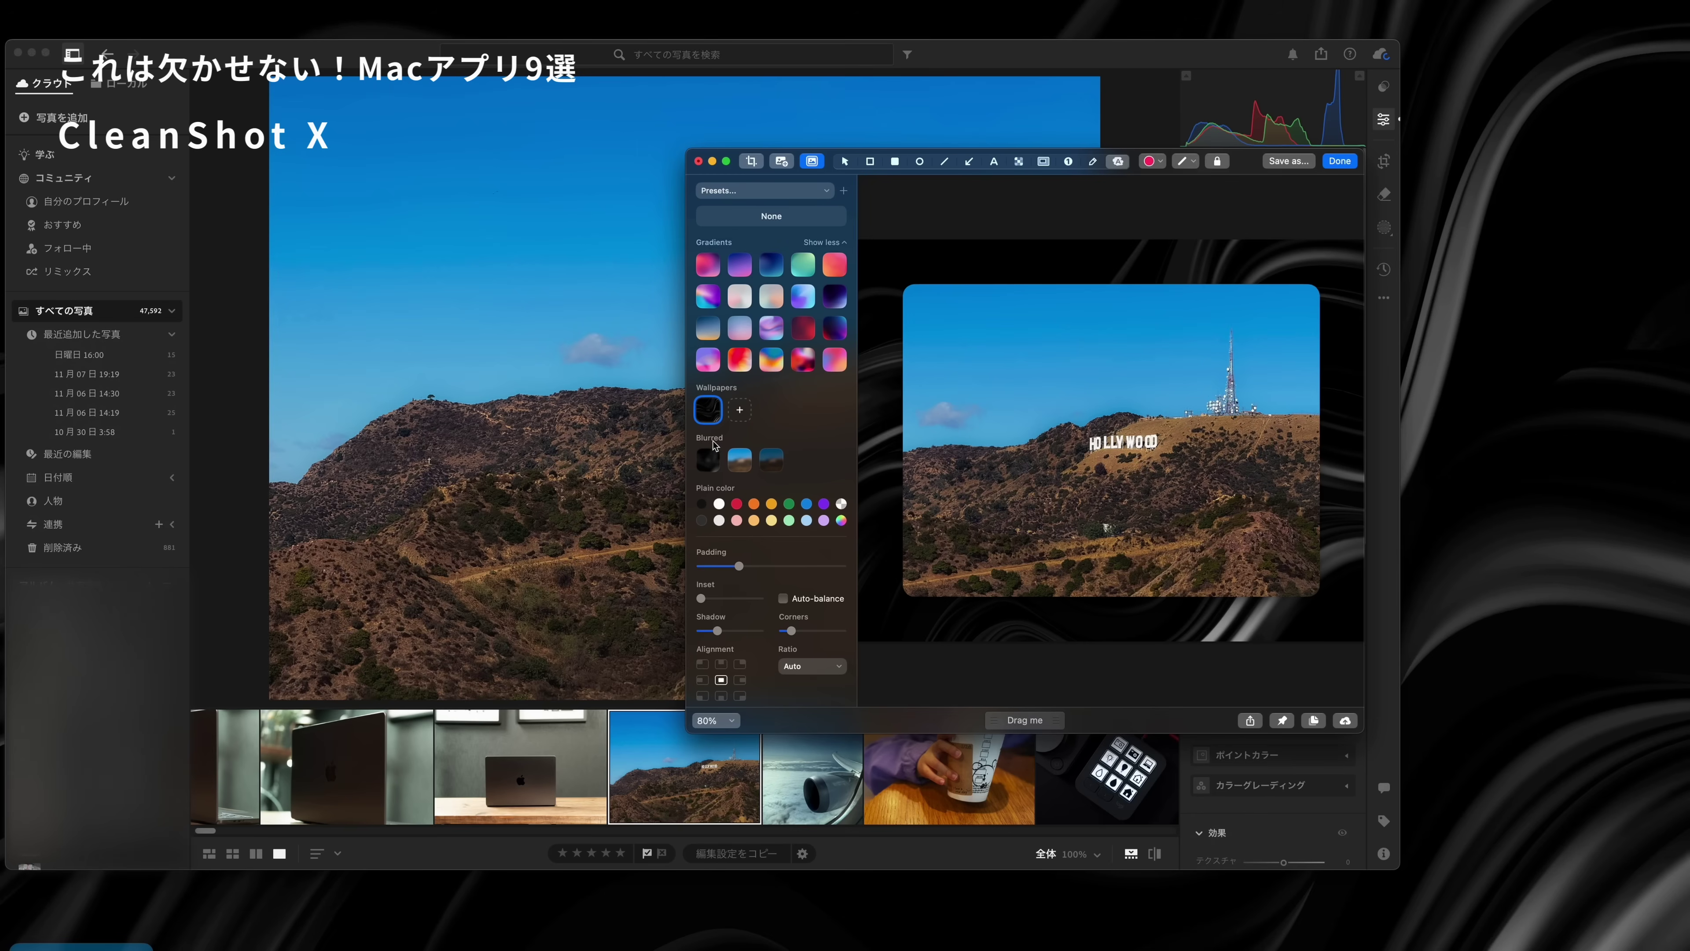
drag(739, 569, 767, 565)
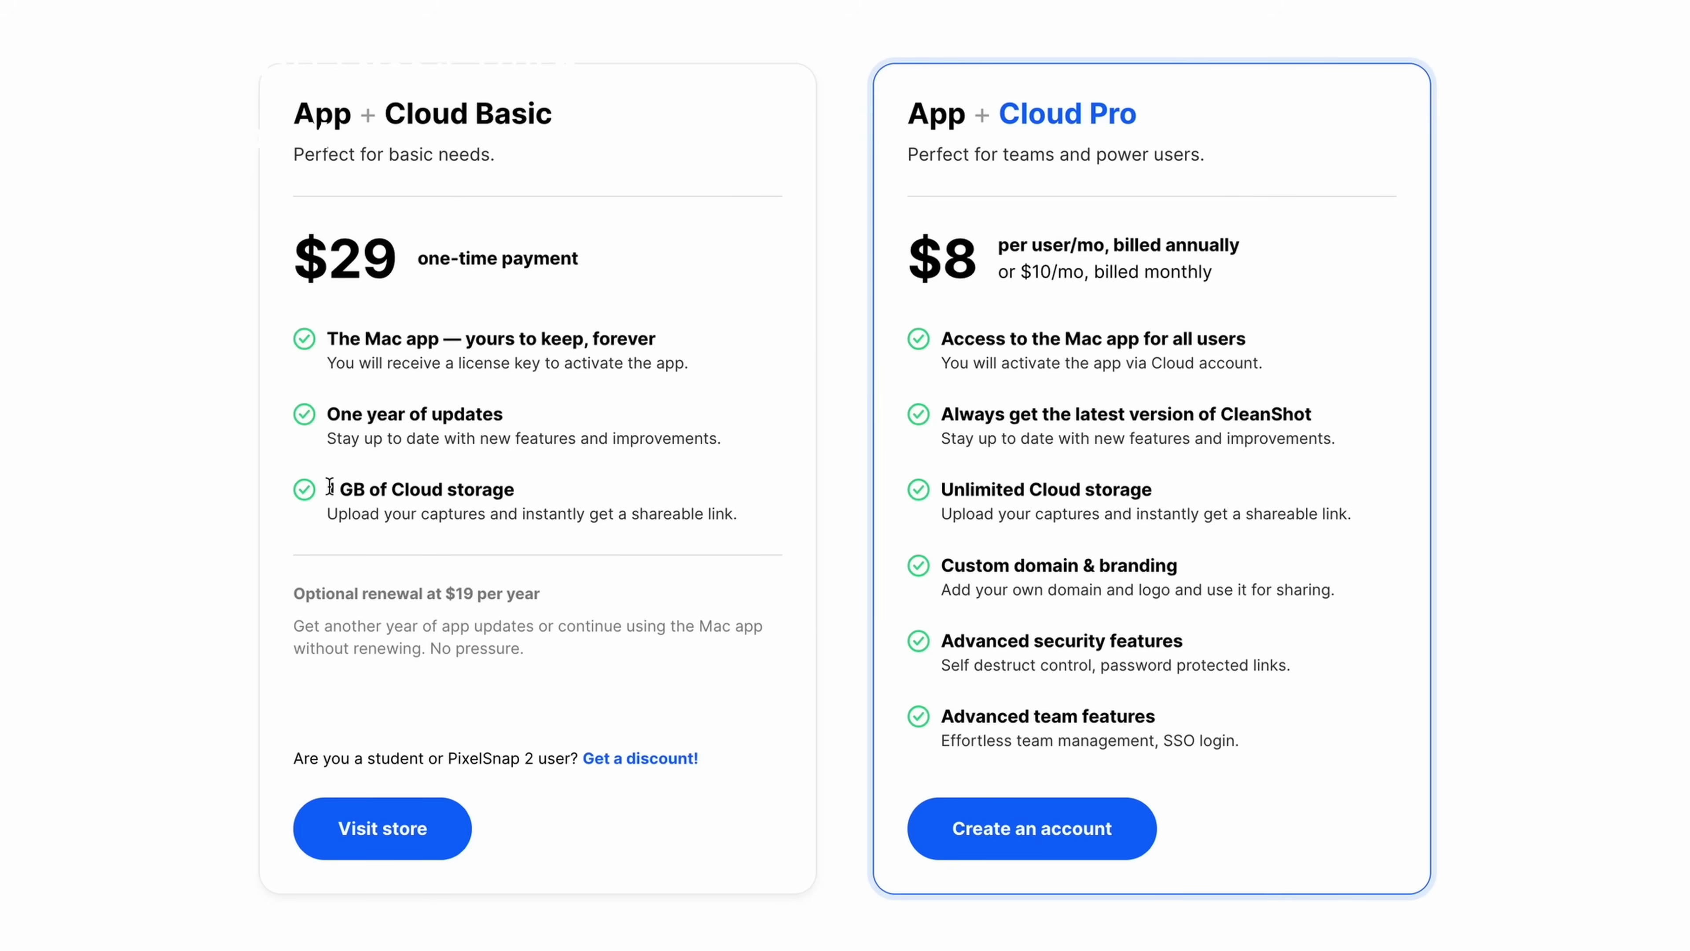
Step: Examine the cloud storage and update terms of the App + Cloud Basic plan
drag(365, 487, 517, 487)
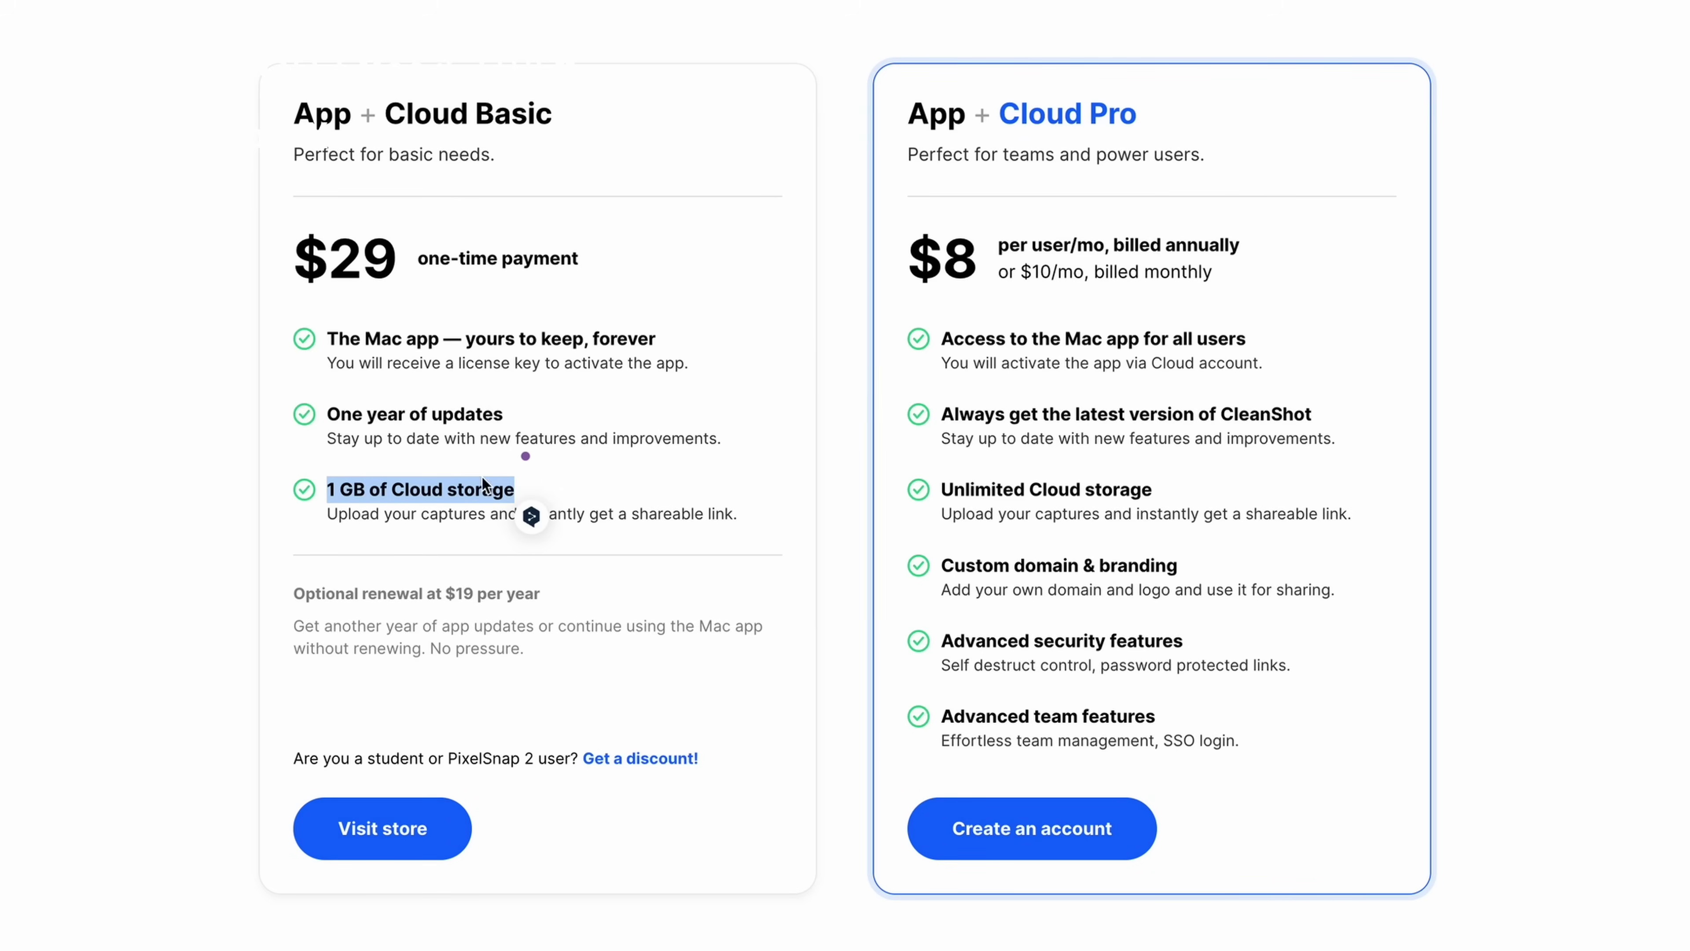
click(602, 419)
drag(328, 413, 506, 415)
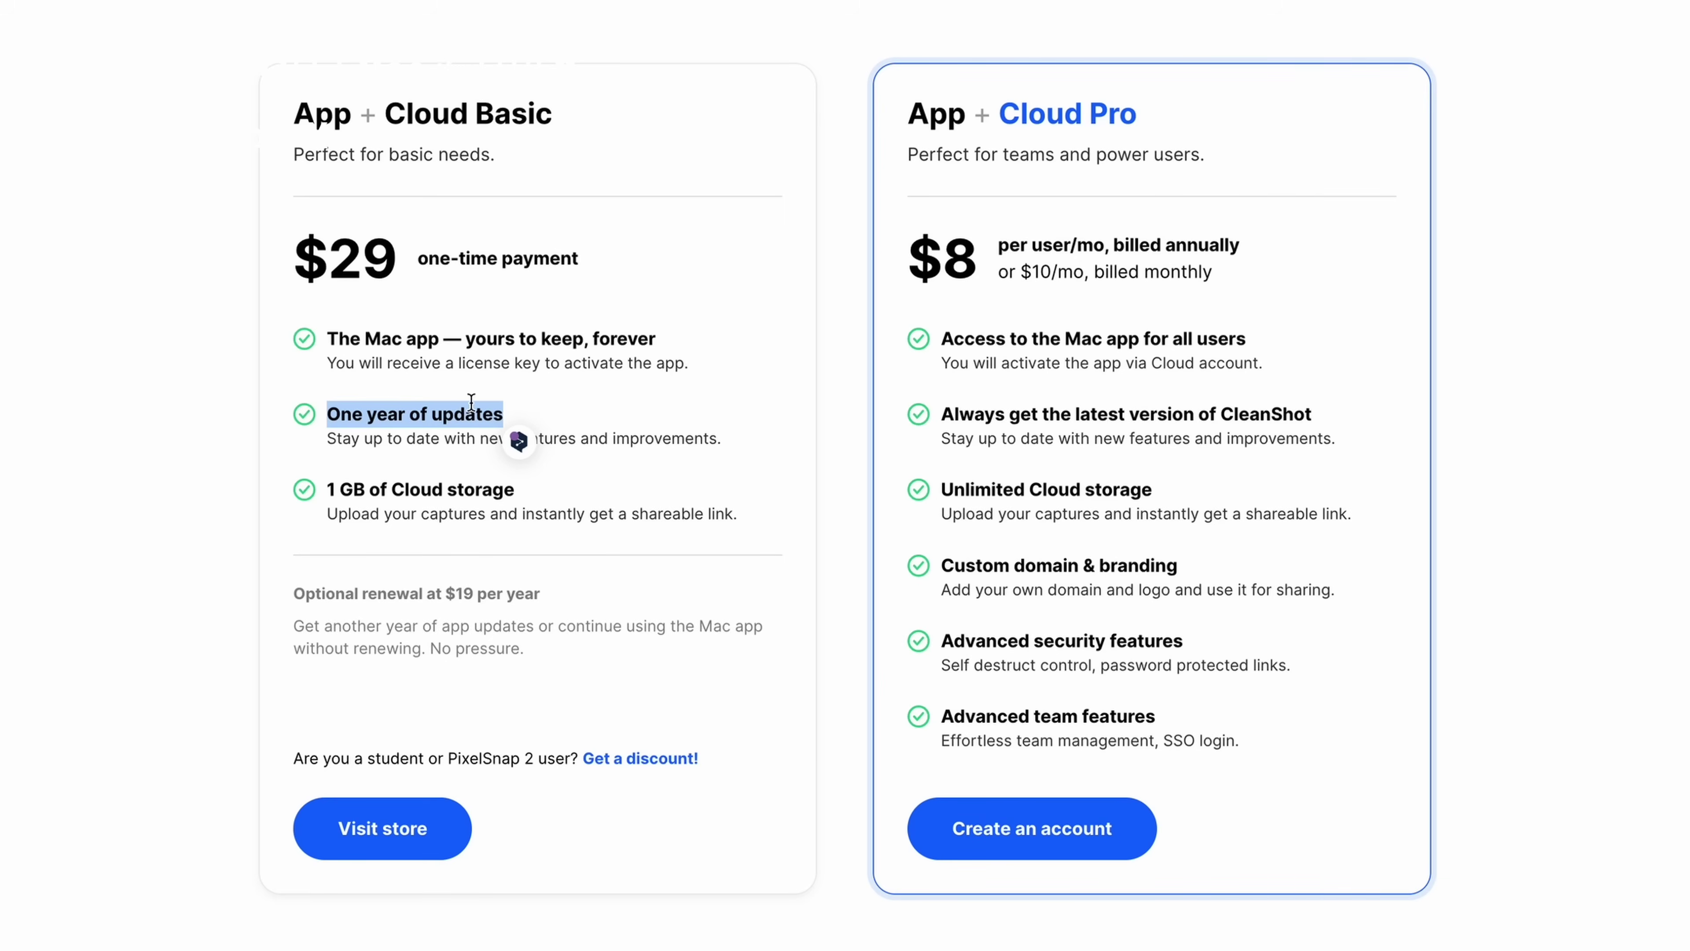
Step: Highlight the optional renewal price line of the App + Cloud Basic plan to review its yearly renewal terms
click(574, 418)
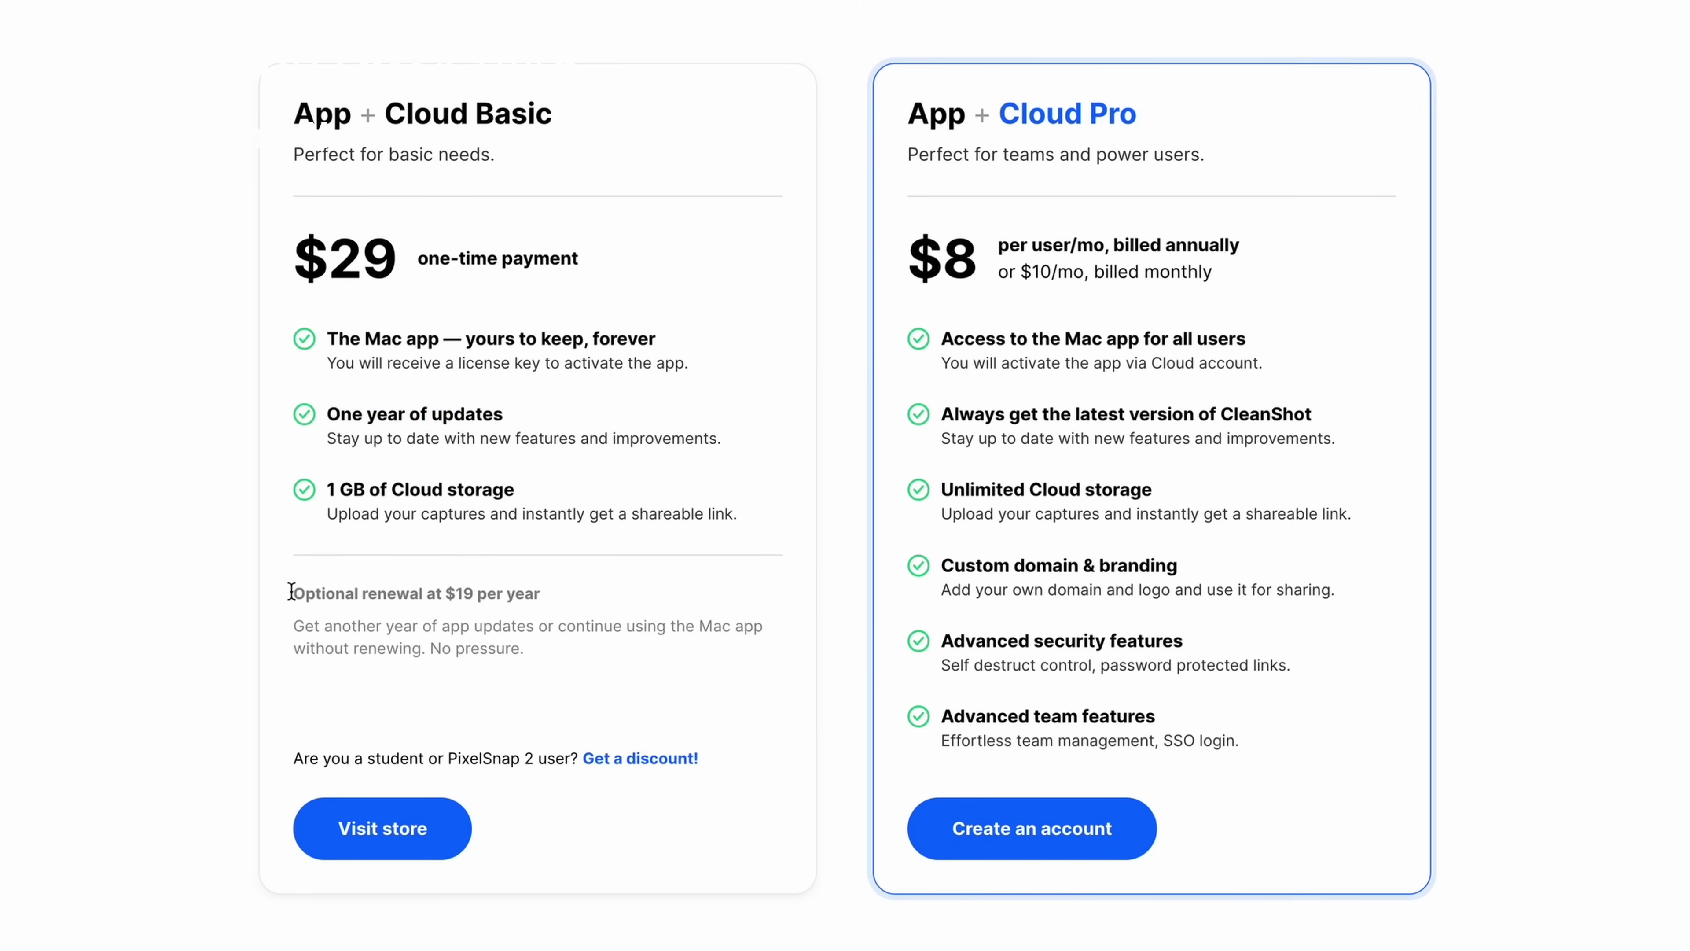
drag(296, 592, 486, 591)
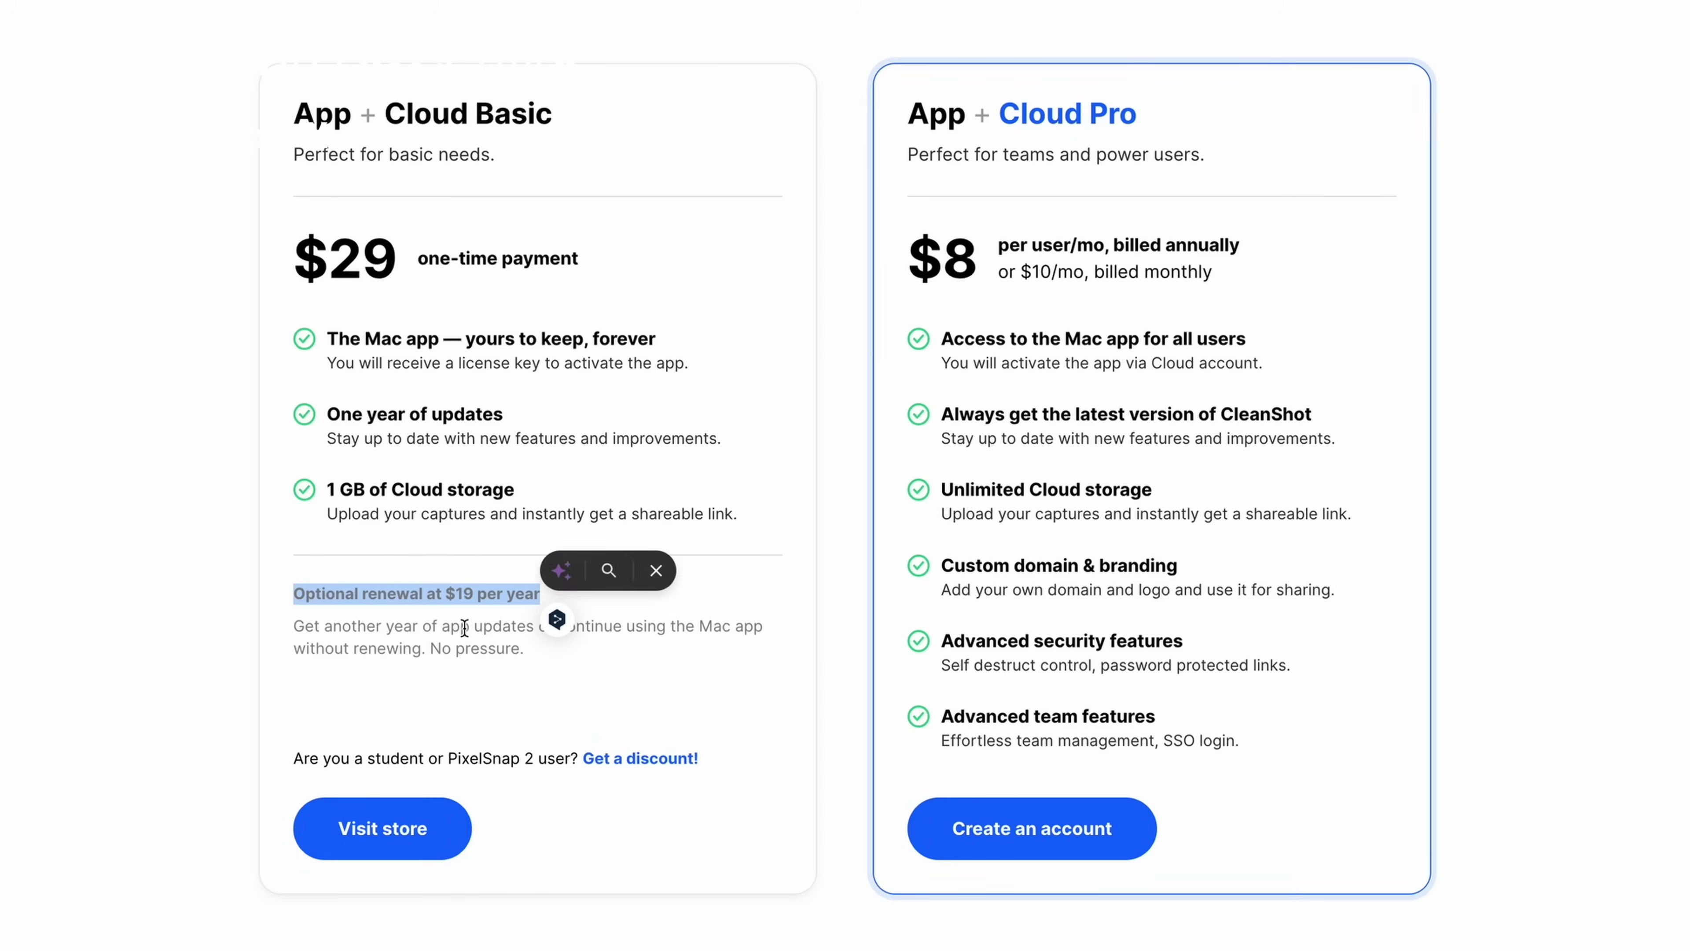
click(429, 657)
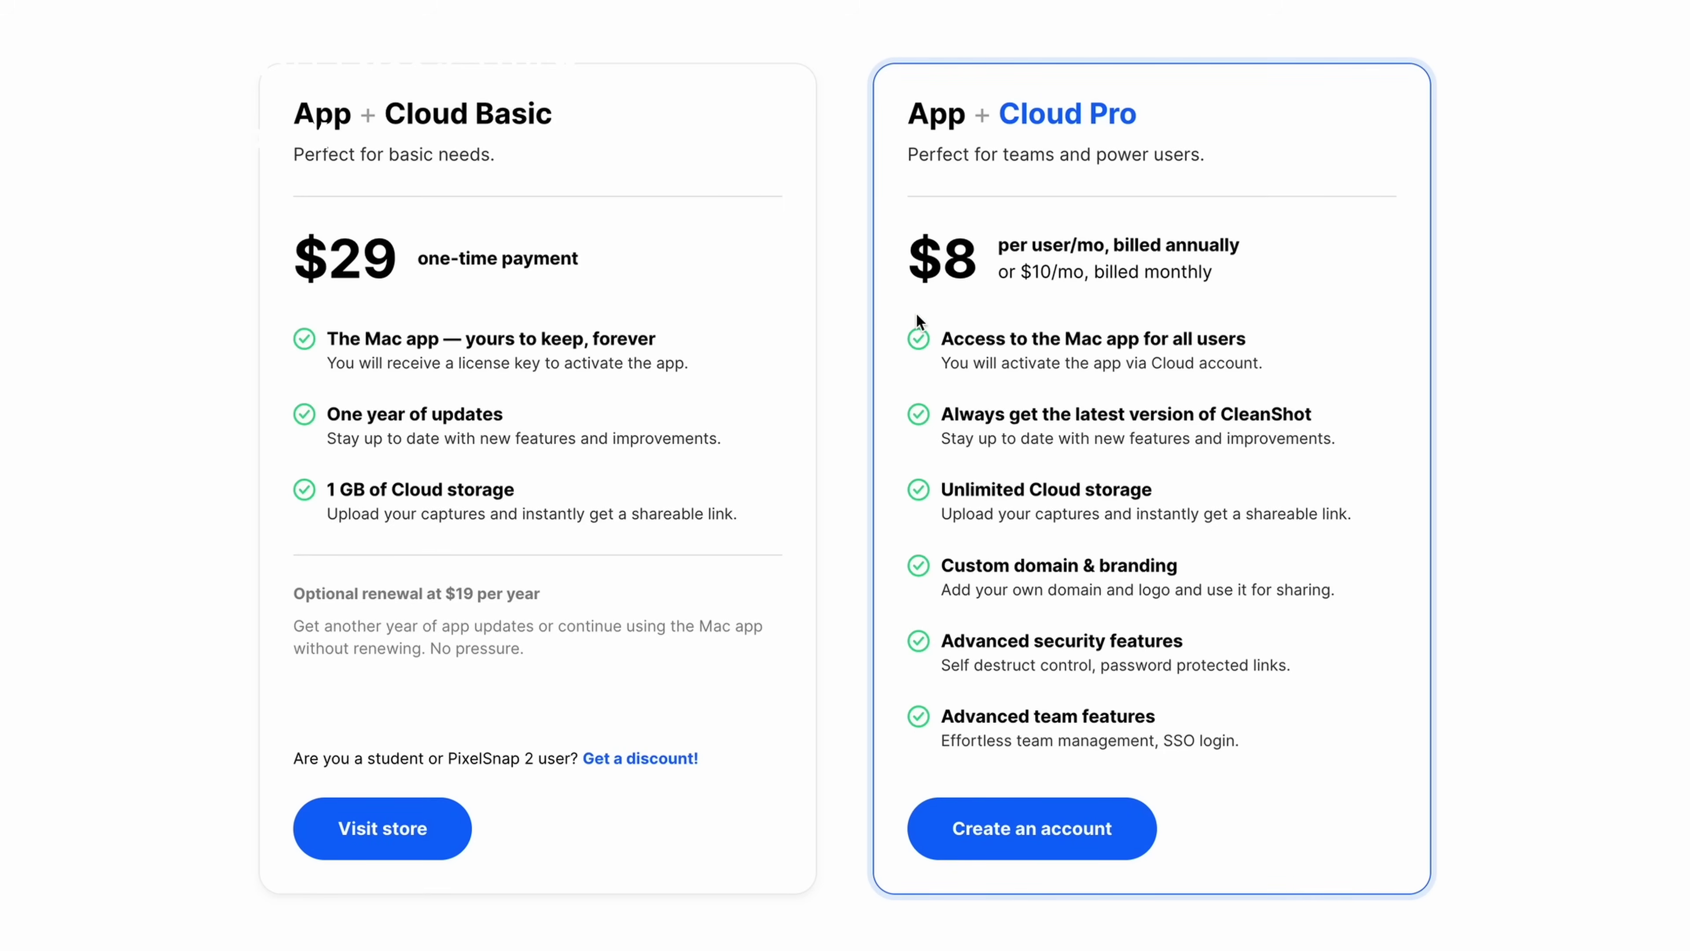
Step: Examine the App + Cloud Pro plan's annual and monthly pricing and highlight its cloud storage feature
drag(915, 250, 1161, 268)
click(998, 277)
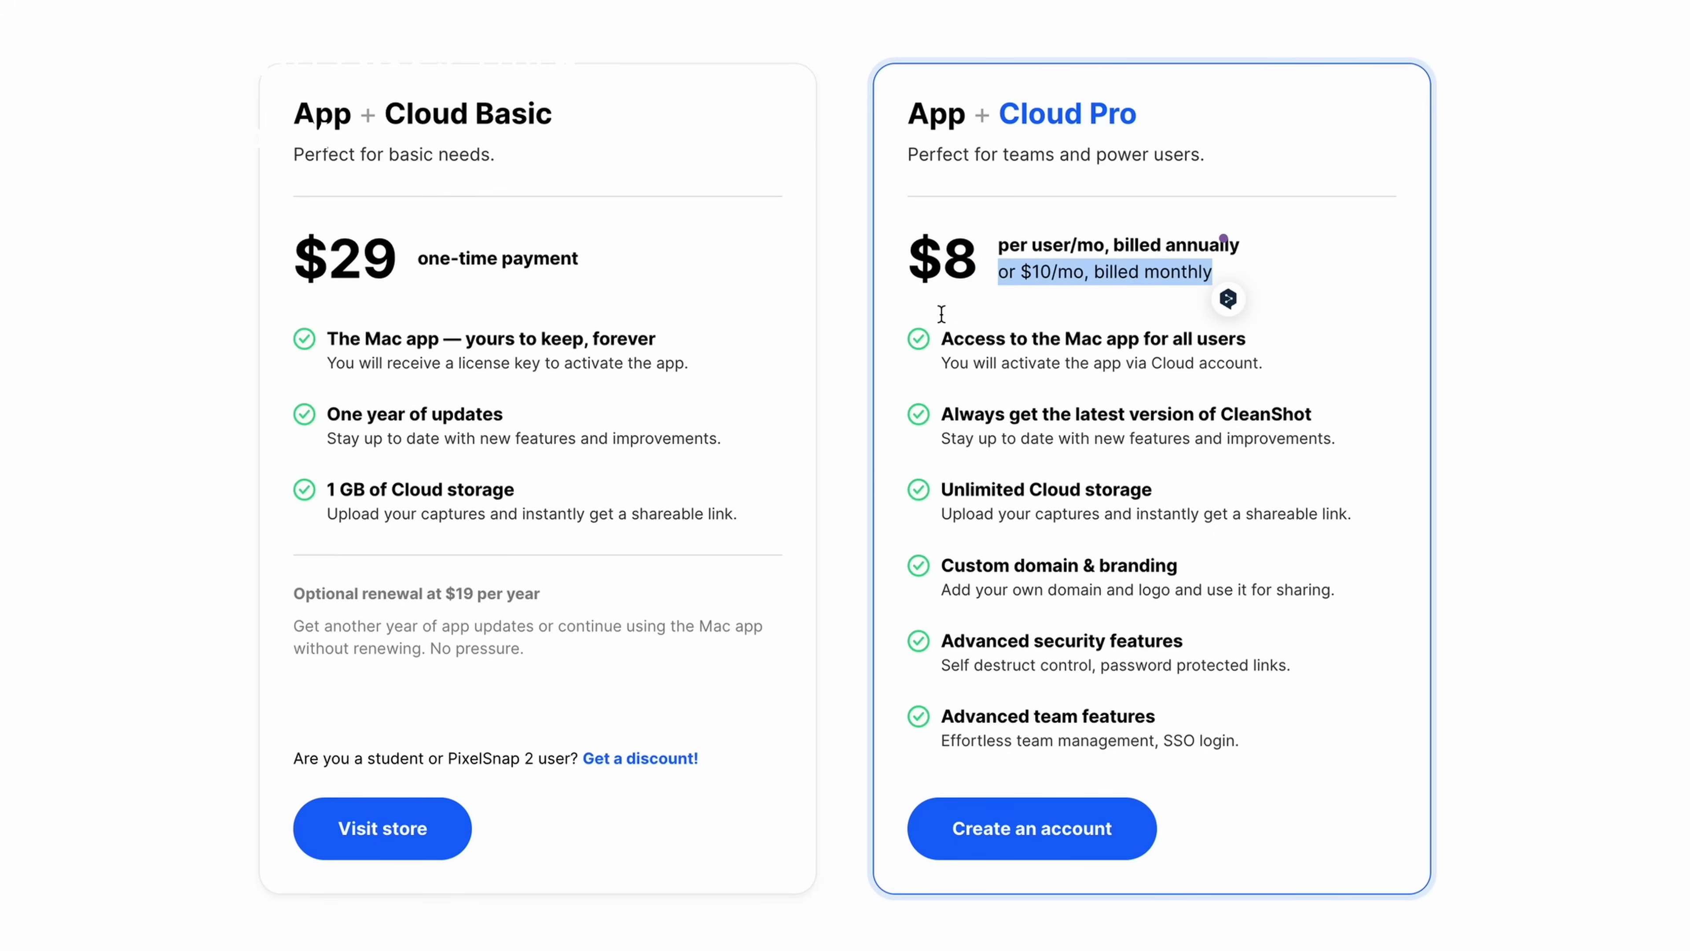
click(1144, 220)
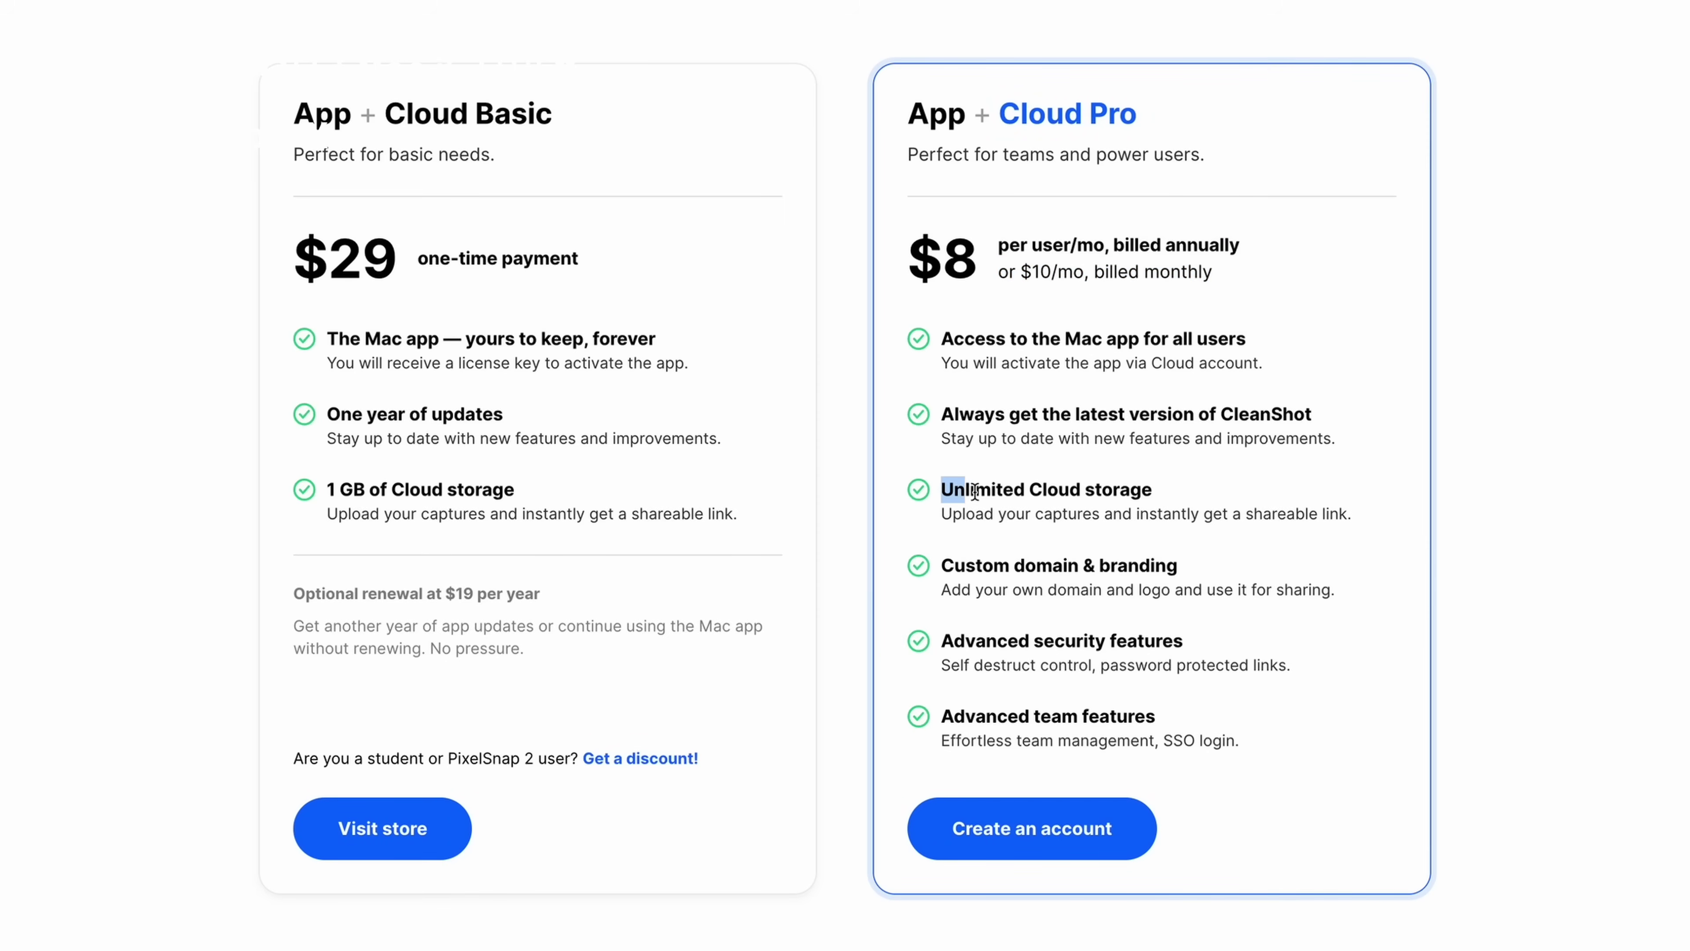
drag(945, 491, 1139, 492)
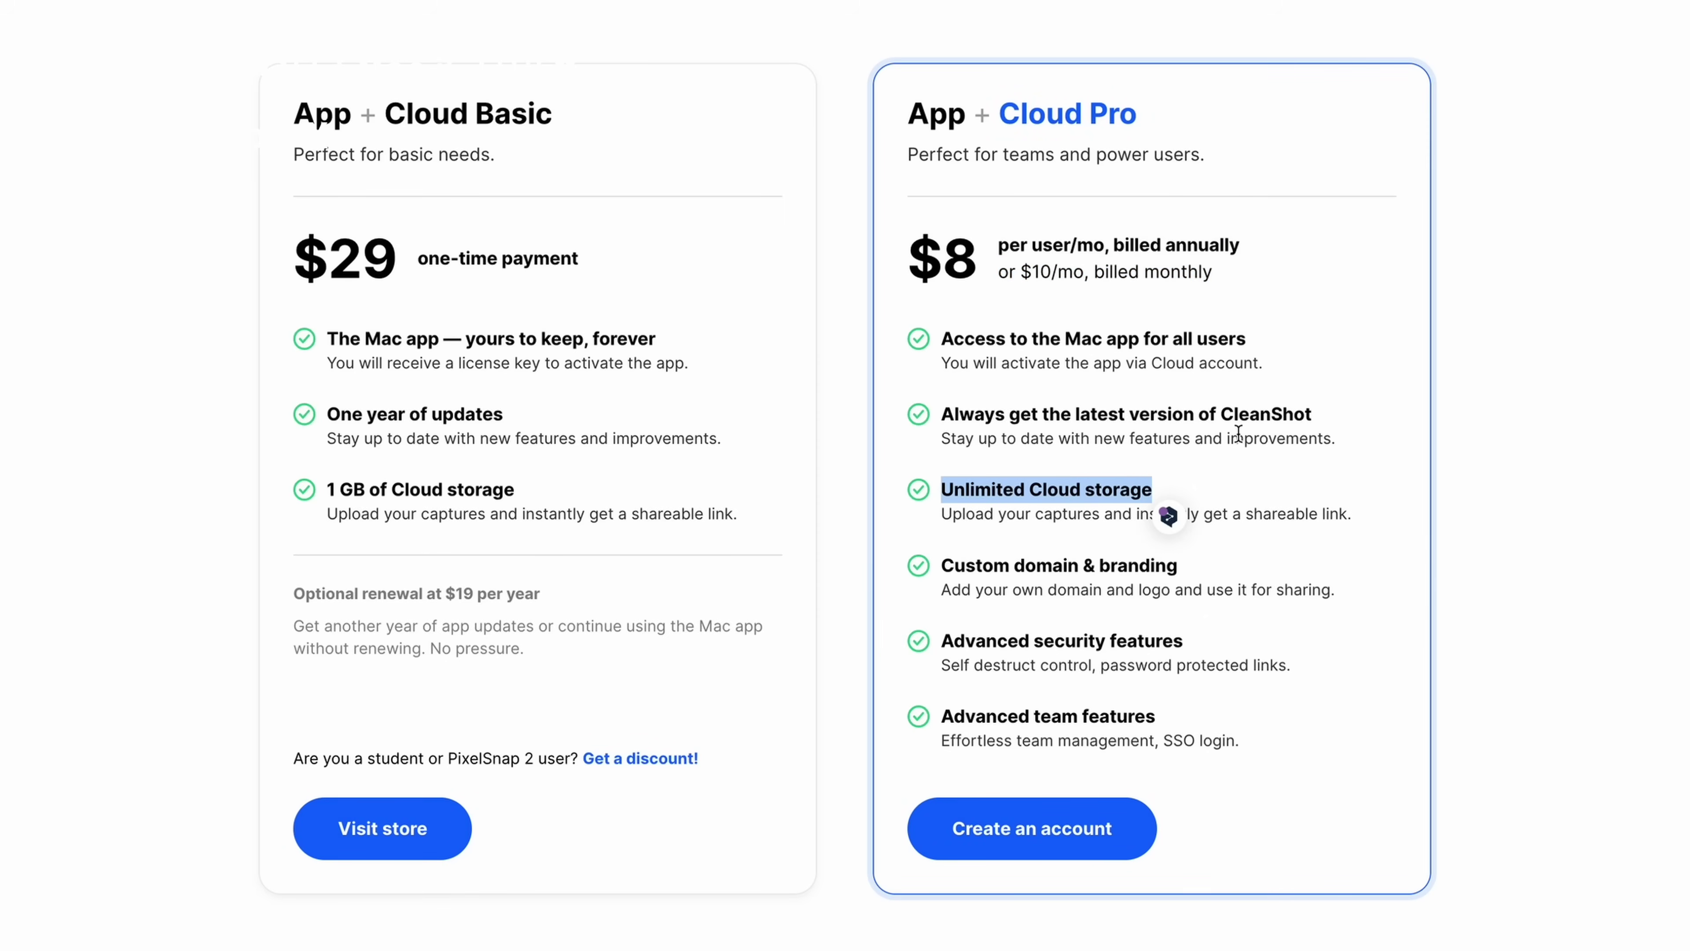